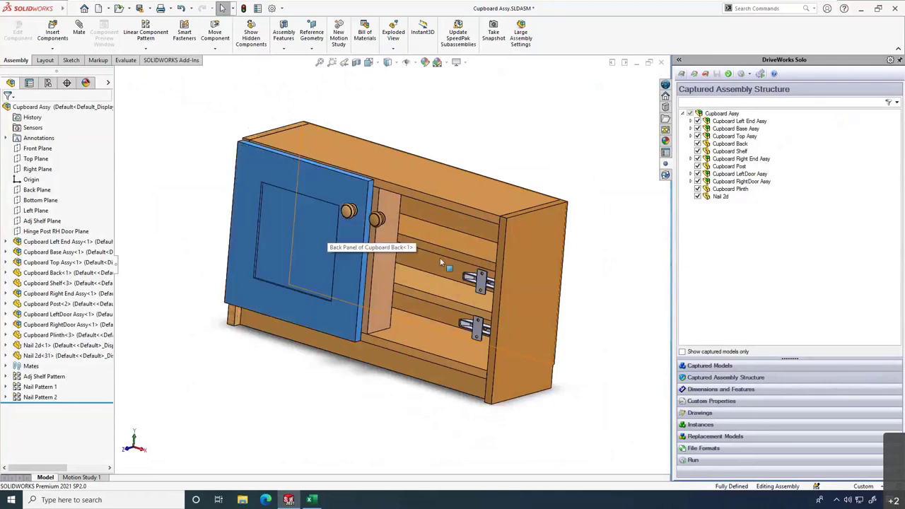
- Show the hidden right cupboard door and set the assembly to an isometric view
{"action": "key", "text": "shift+Tab"}
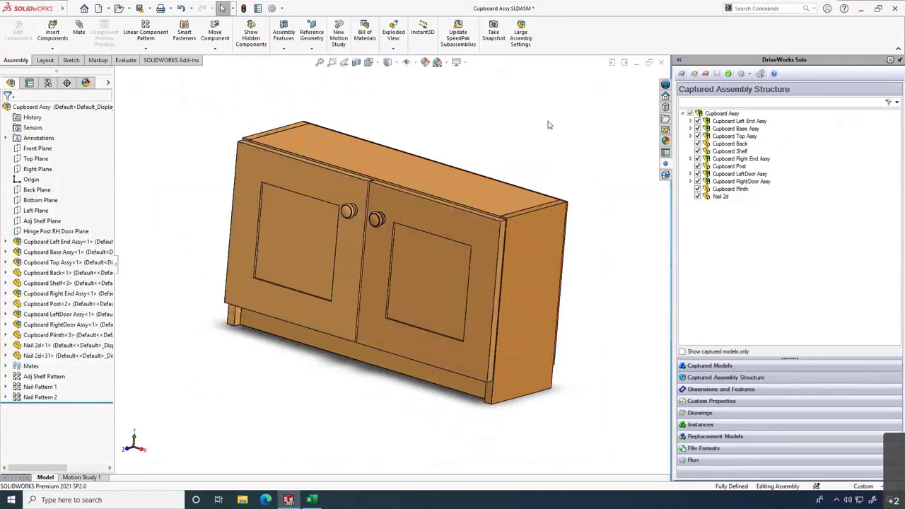
{"action": "key", "text": "ctrl+7"}
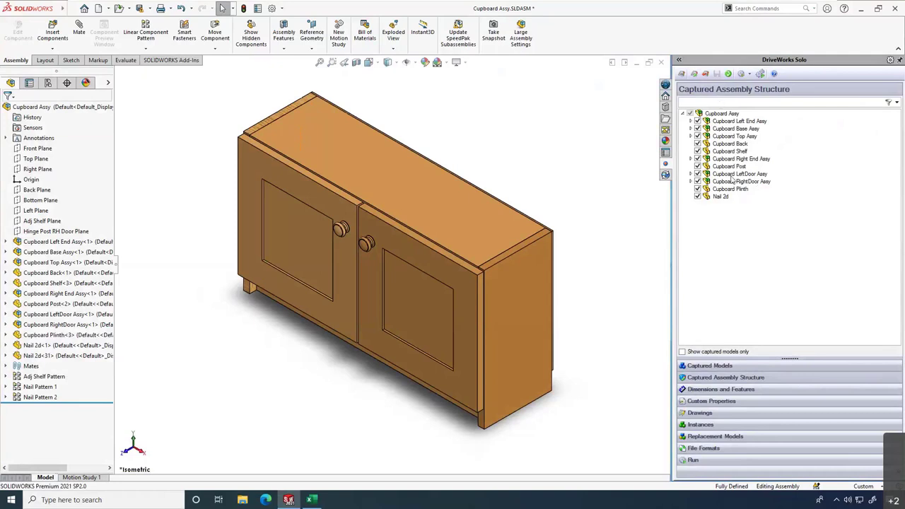
- Examine the captured structure of Cupboard Assy, including the components of the left end and base sub-assemblies
{"action": "left_click", "coordinate": [736, 117]}
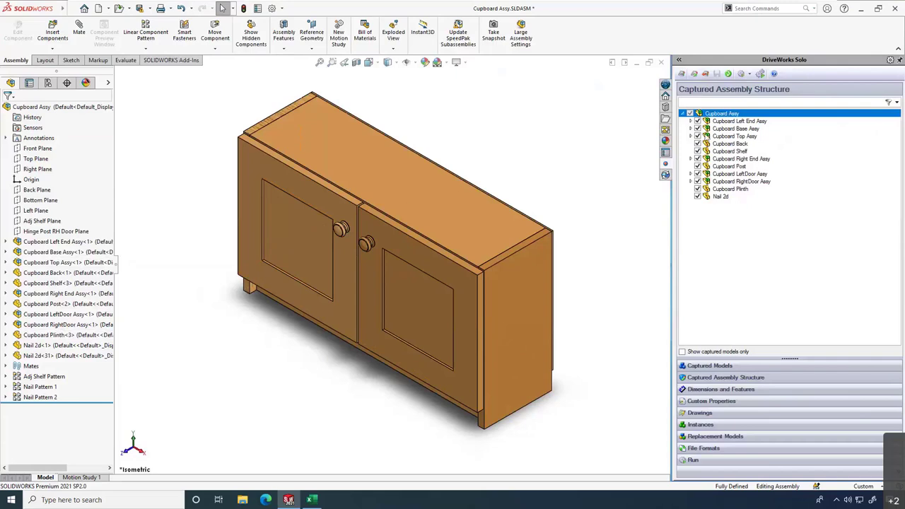
{"action": "left_click", "coordinate": [691, 122]}
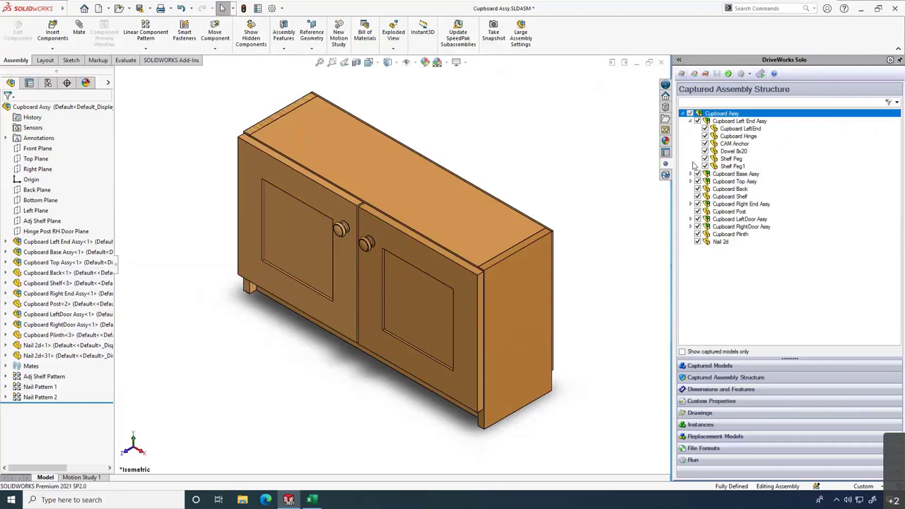
{"action": "left_click", "coordinate": [691, 174]}
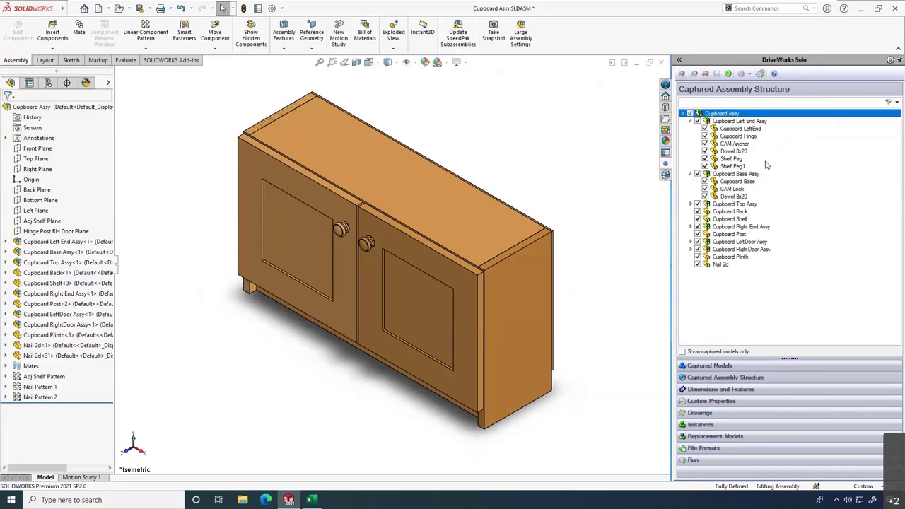
{"action": "left_click", "coordinate": [750, 197]}
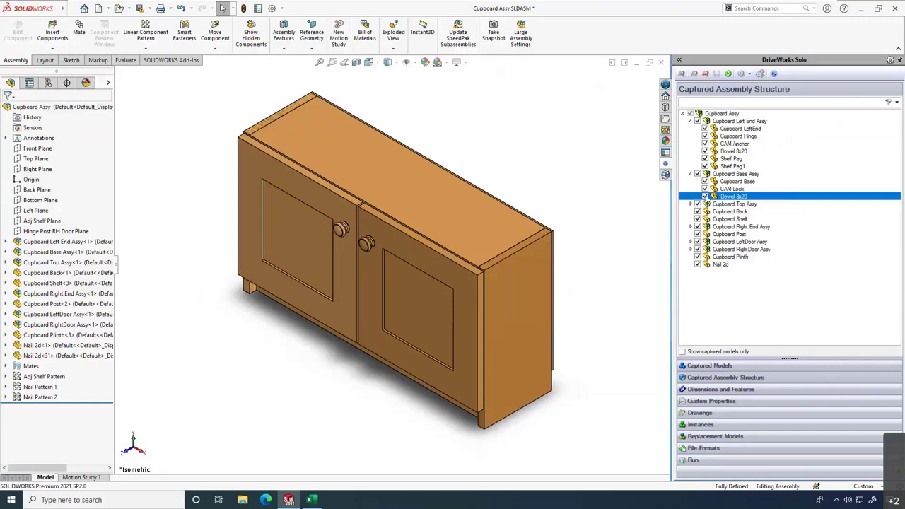
{"action": "left_click", "coordinate": [690, 173]}
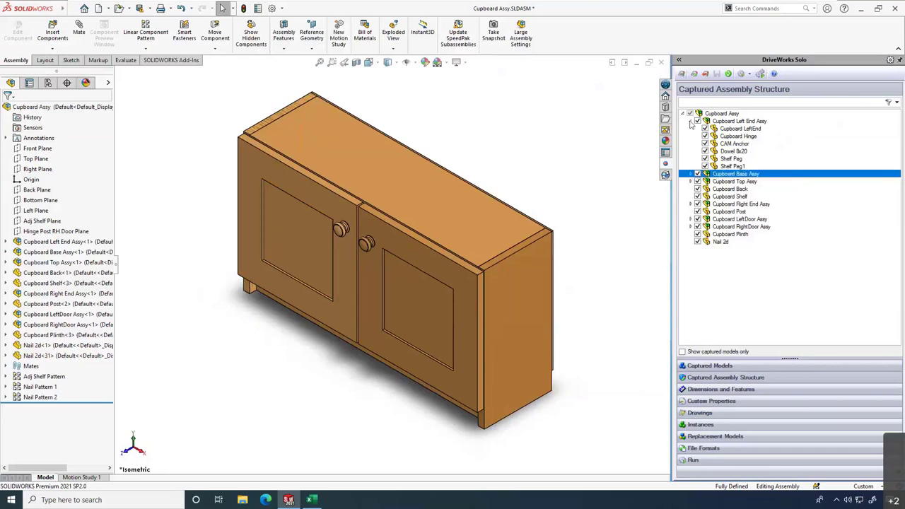
{"action": "left_click", "coordinate": [690, 121]}
- Review the captured dimensions and features of the cupboard assembly and inspect its top panel
{"action": "left_click", "coordinate": [718, 389]}
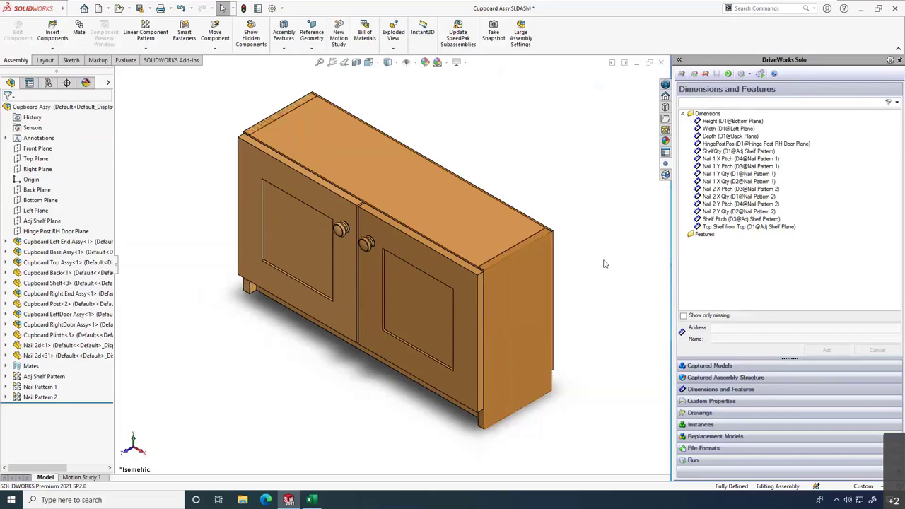
{"action": "left_click", "coordinate": [456, 221]}
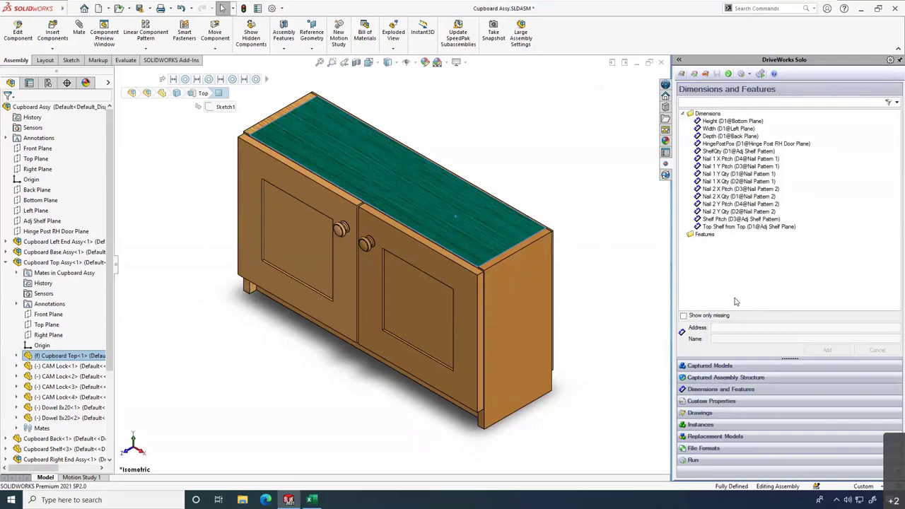
{"action": "left_click", "coordinate": [640, 237]}
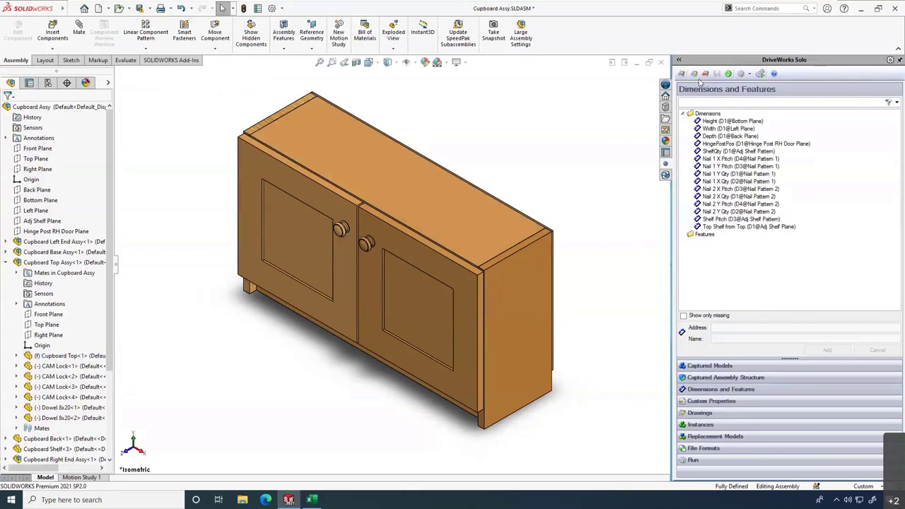
- Open the DriveWorks project for editing and bring up the Details form from the form navigation flow
{"action": "left_click", "coordinate": [695, 75]}
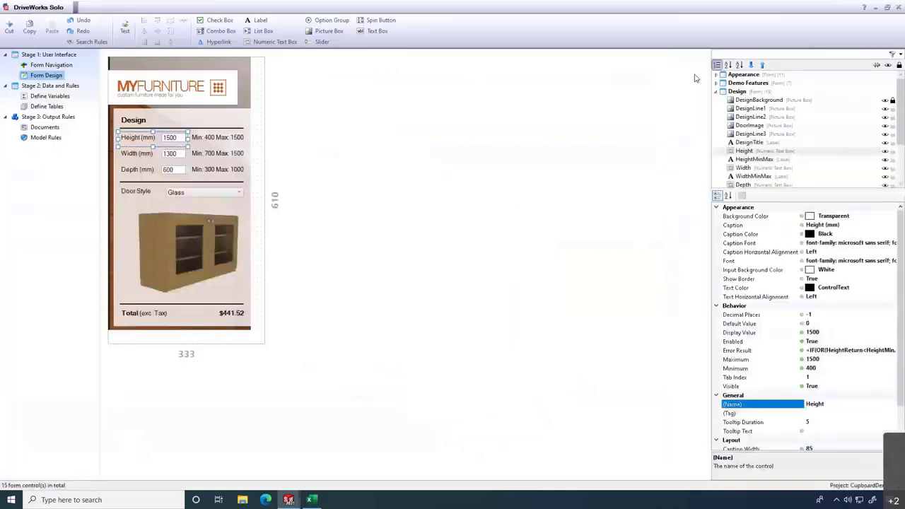
{"action": "left_click", "coordinate": [262, 176]}
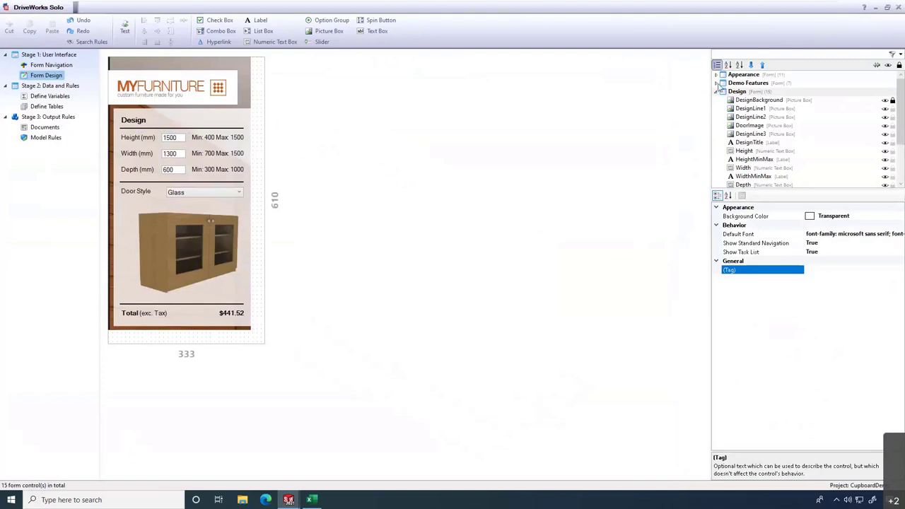
{"action": "left_click", "coordinate": [717, 92]}
{"action": "left_click", "coordinate": [737, 100]}
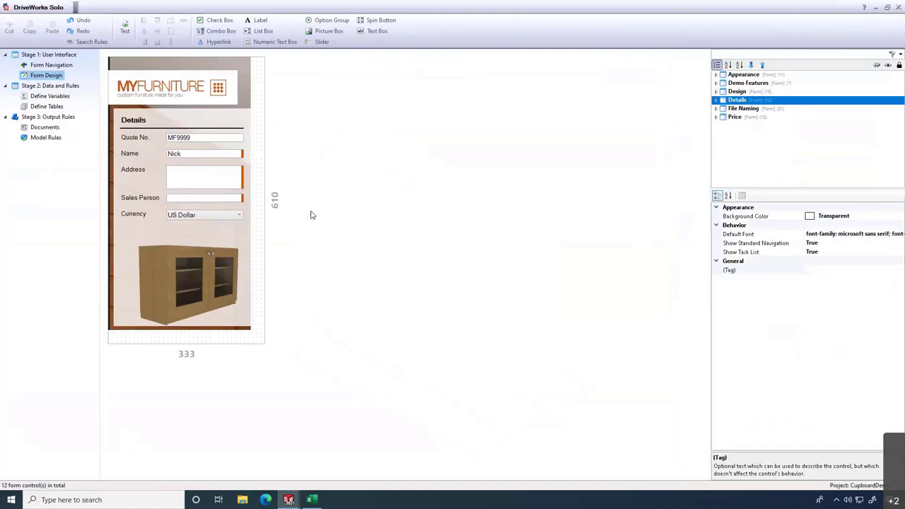
{"action": "left_click", "coordinate": [56, 65]}
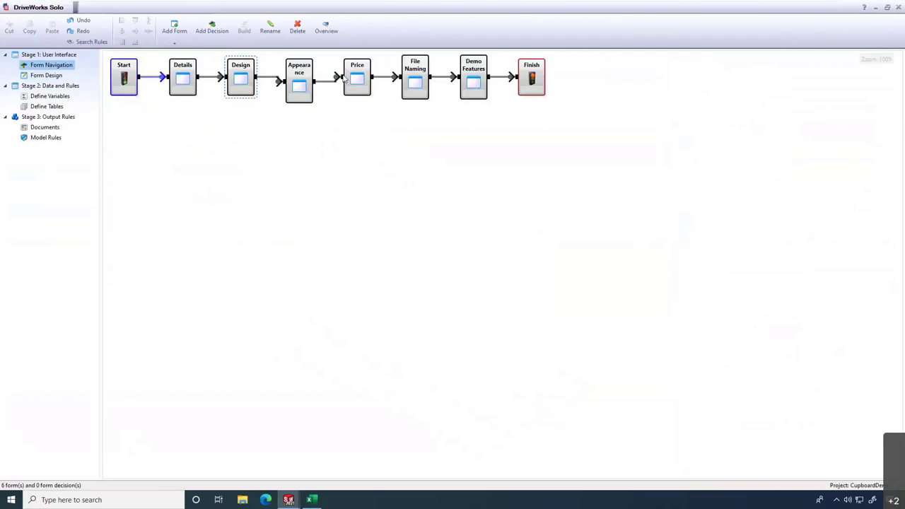
{"action": "double_click", "coordinate": [186, 80]}
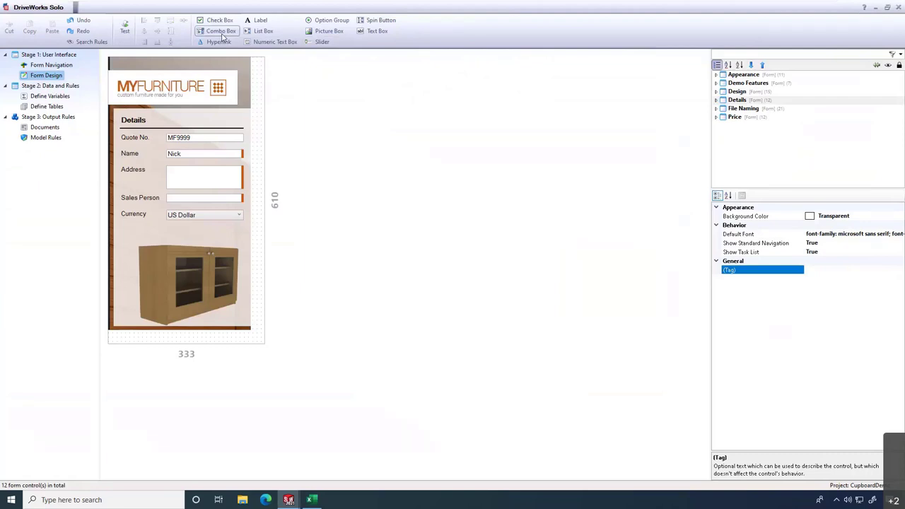
- Test the Details form by filling in the customer's address and the sales person's name with US Dollar as currency
{"action": "left_click", "coordinate": [126, 40]}
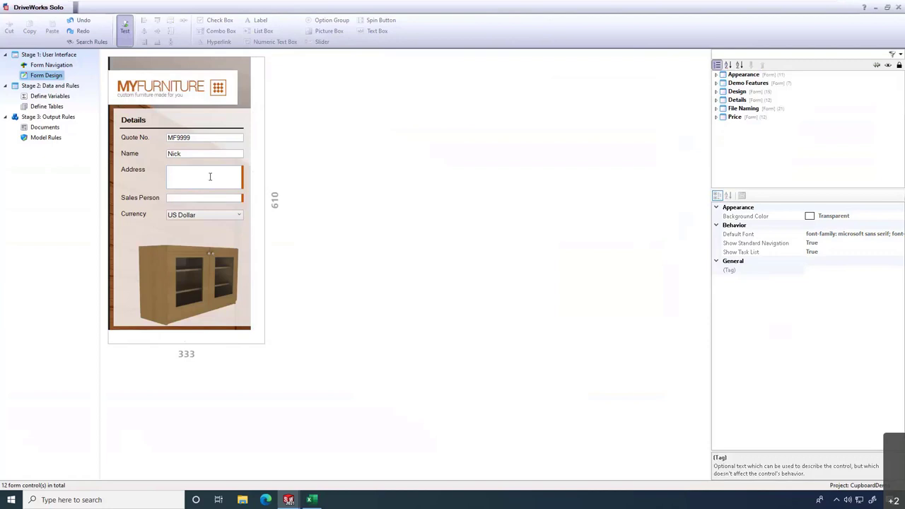
{"action": "left_click", "coordinate": [210, 177]}
{"action": "type", "text": "123 Mickey Mouse Way"}
{"action": "left_click", "coordinate": [190, 198]}
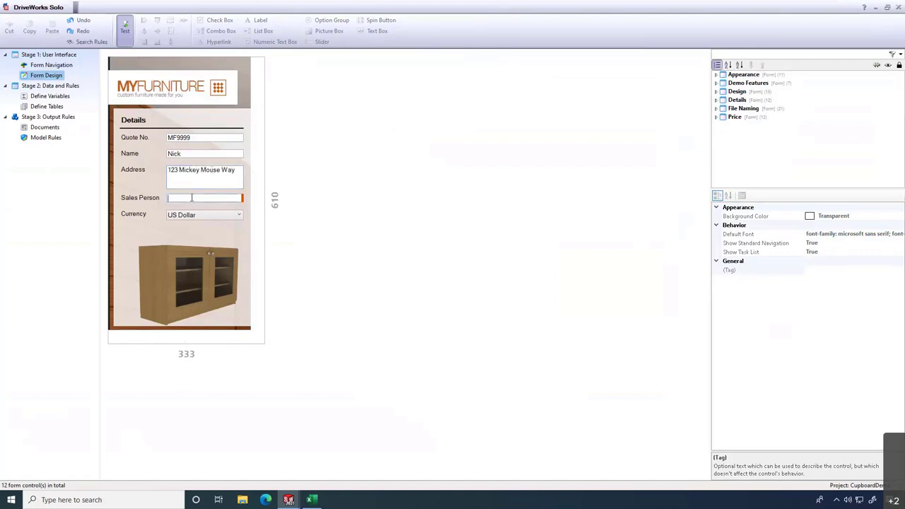
{"action": "type", "text": "Skoubis"}
{"action": "left_click", "coordinate": [216, 217]}
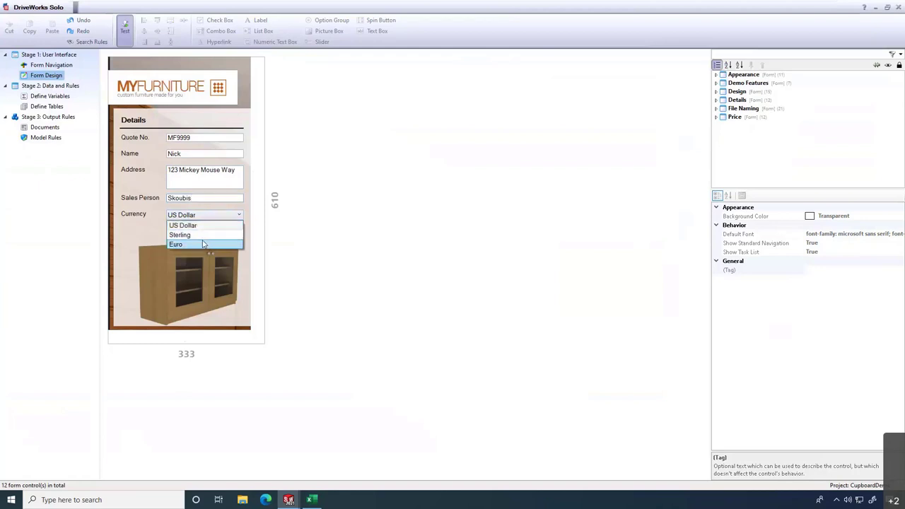
{"action": "left_click", "coordinate": [220, 225]}
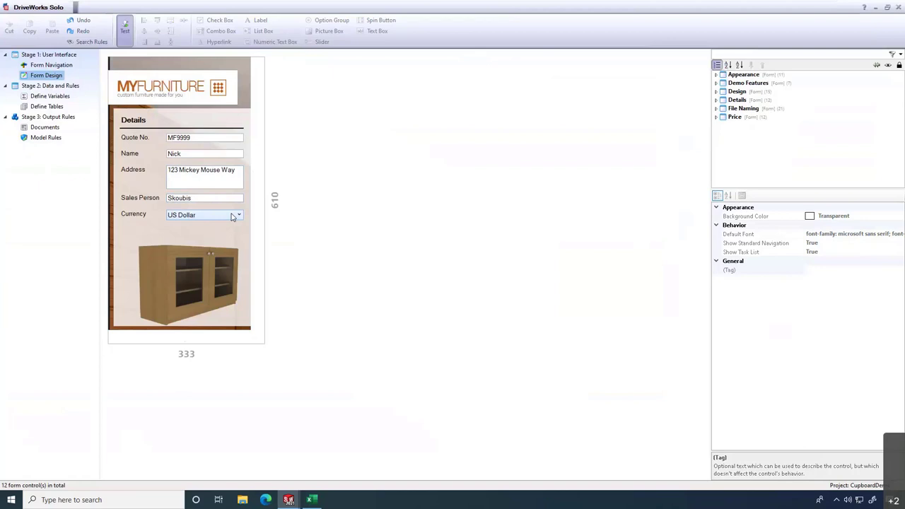
{"action": "left_click", "coordinate": [125, 38]}
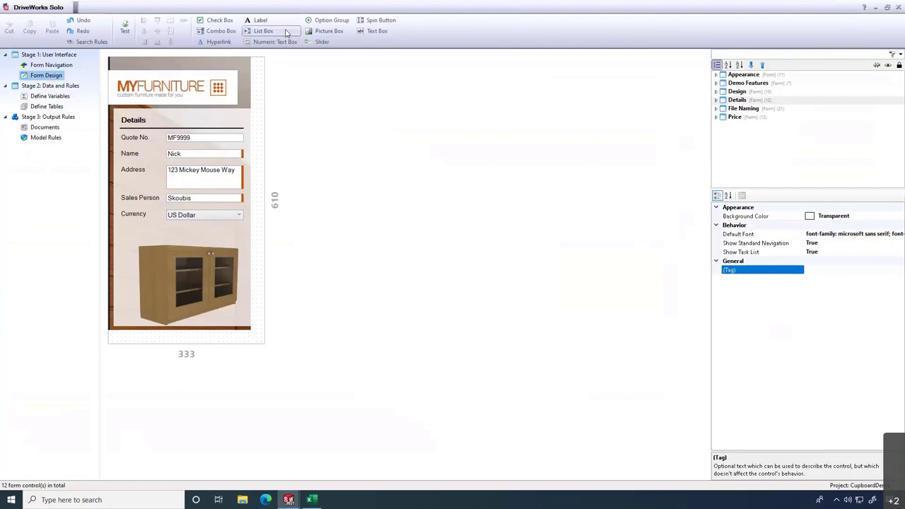
- Add a combo box named Country to the Details form and fit it directly beneath the Currency control
{"action": "left_click", "coordinate": [233, 33]}
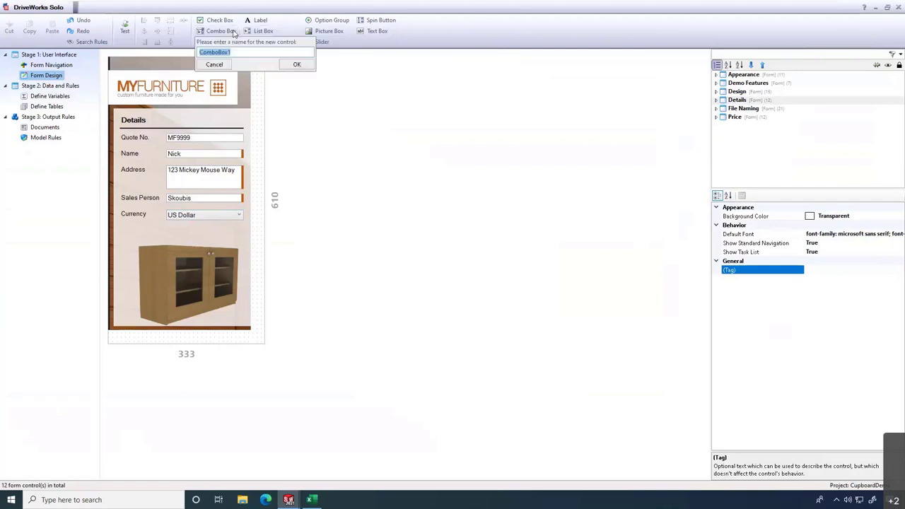
{"action": "type", "text": "Country"}
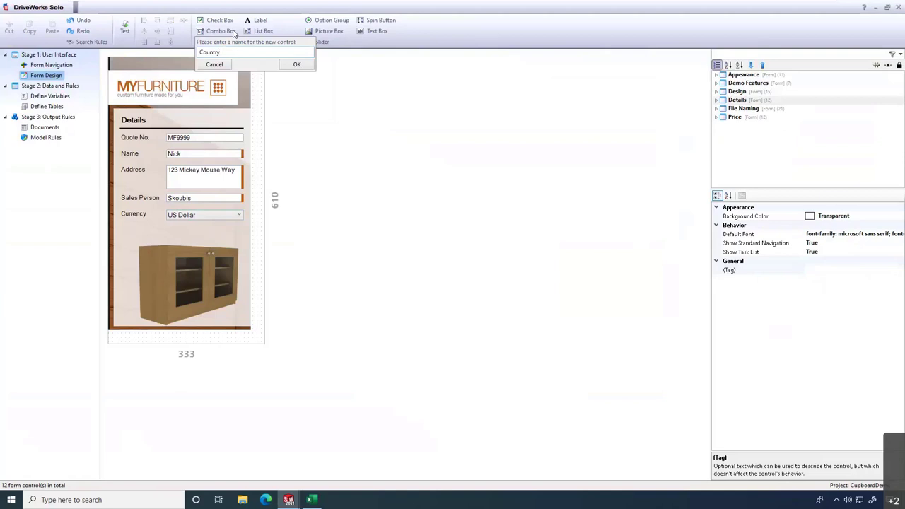
{"action": "key", "text": "Return"}
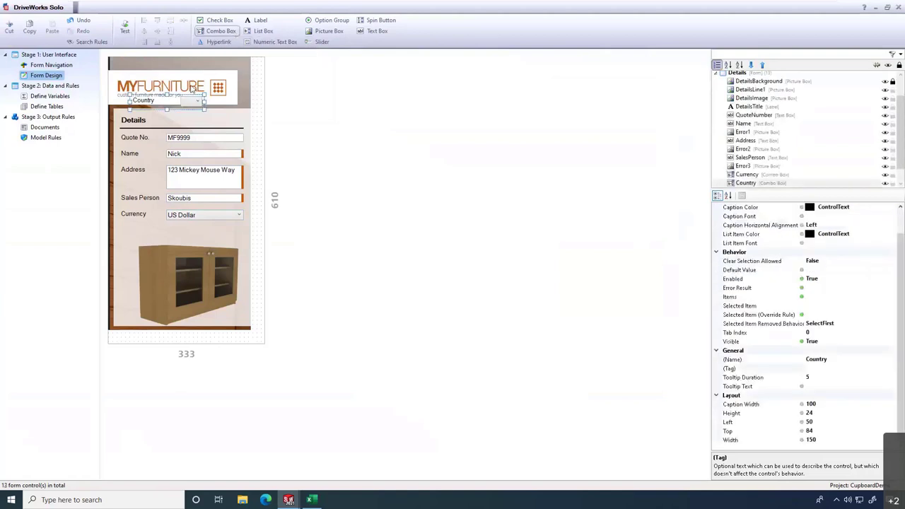
{"action": "left_click_drag", "start_coordinate": [161, 100], "coordinate": [247, 232]}
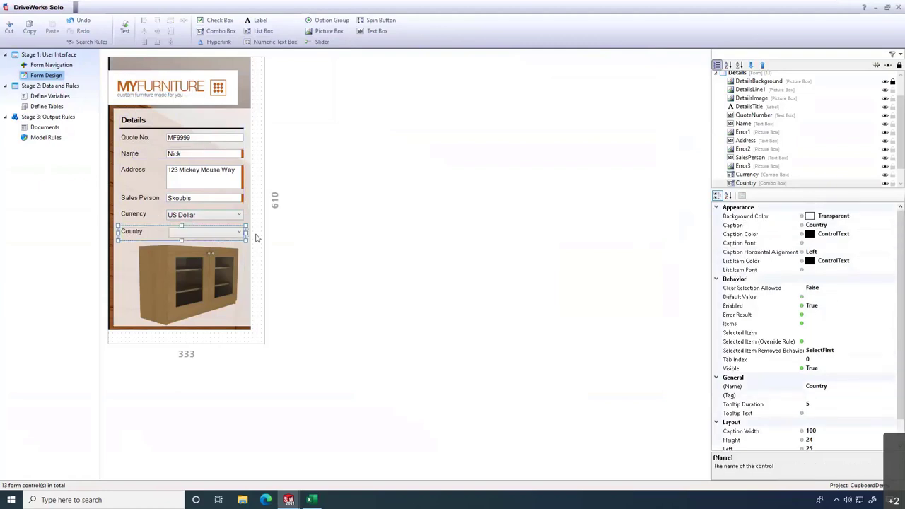
- Set the Country combo box's caption width to 95 to match the Currency control
{"action": "left_click", "coordinate": [170, 215]}
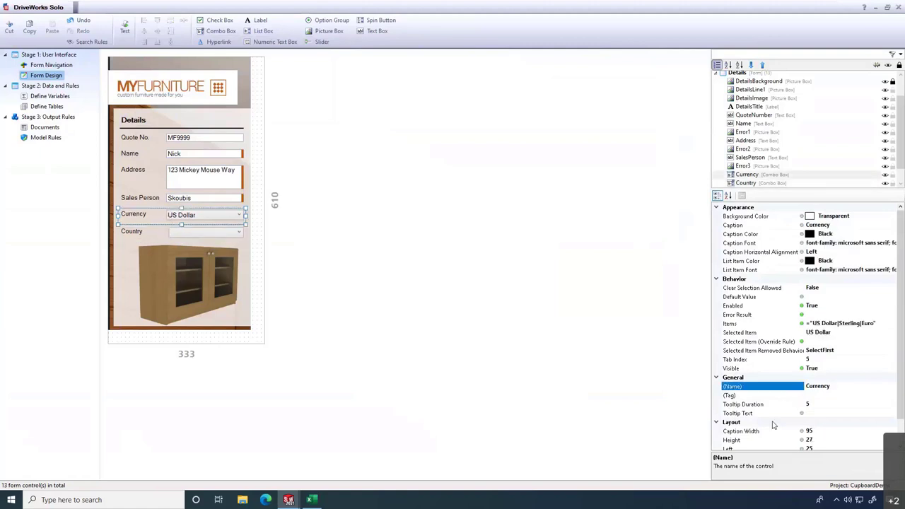
{"action": "left_click", "coordinate": [182, 237]}
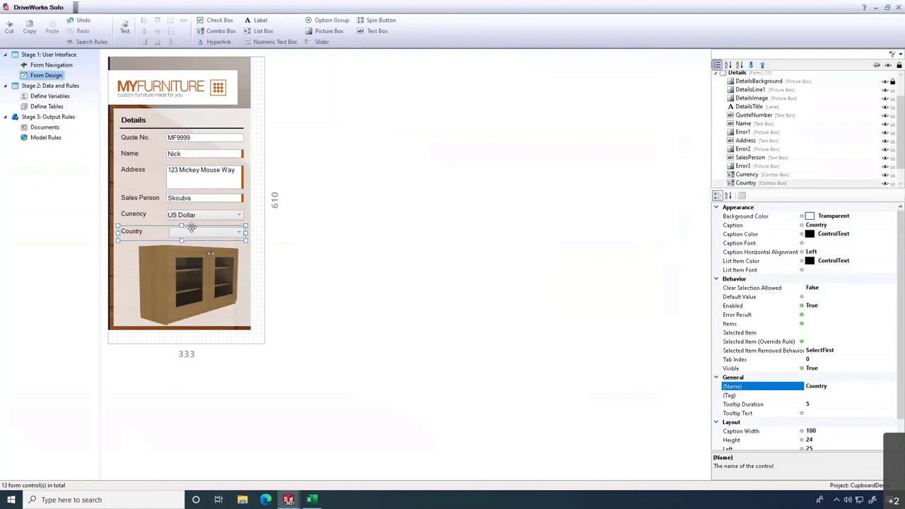
{"action": "left_click", "coordinate": [815, 431]}
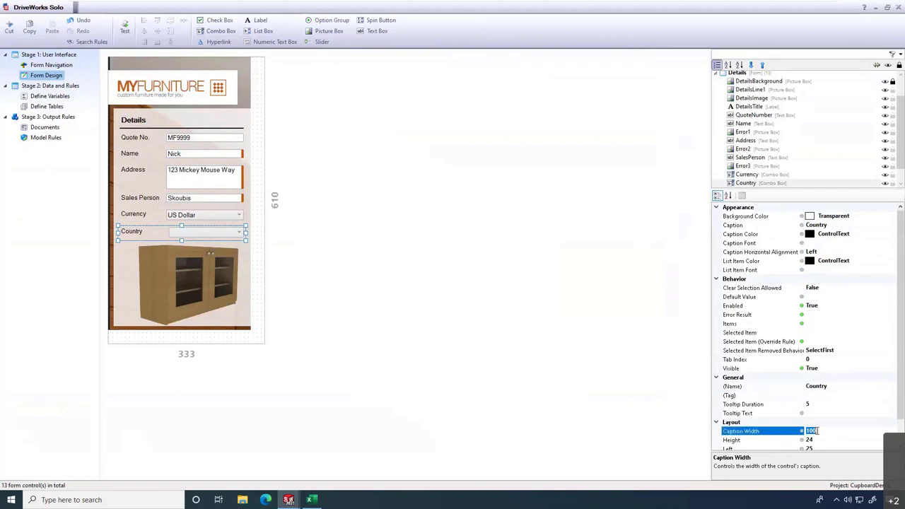
{"action": "type", "text": "95"}
{"action": "key", "text": "Return"}
{"action": "left_click", "coordinate": [259, 245]}
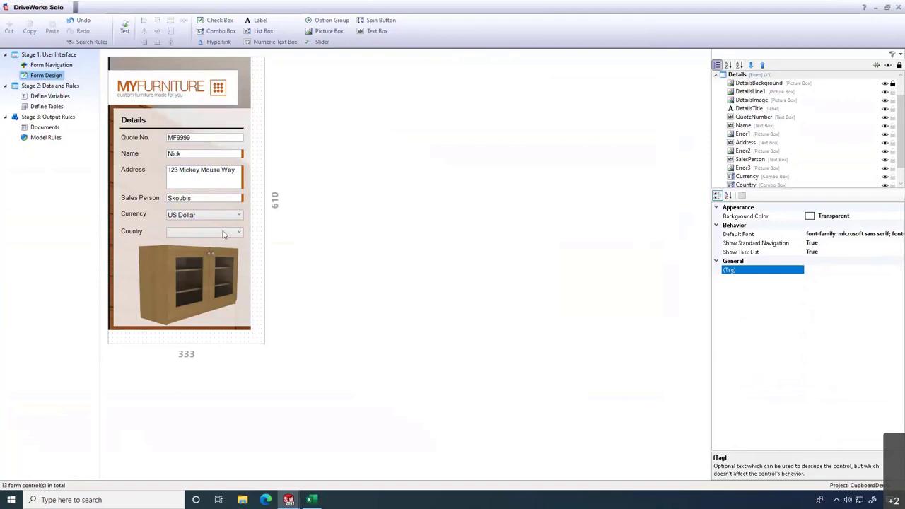
{"action": "left_click", "coordinate": [230, 237]}
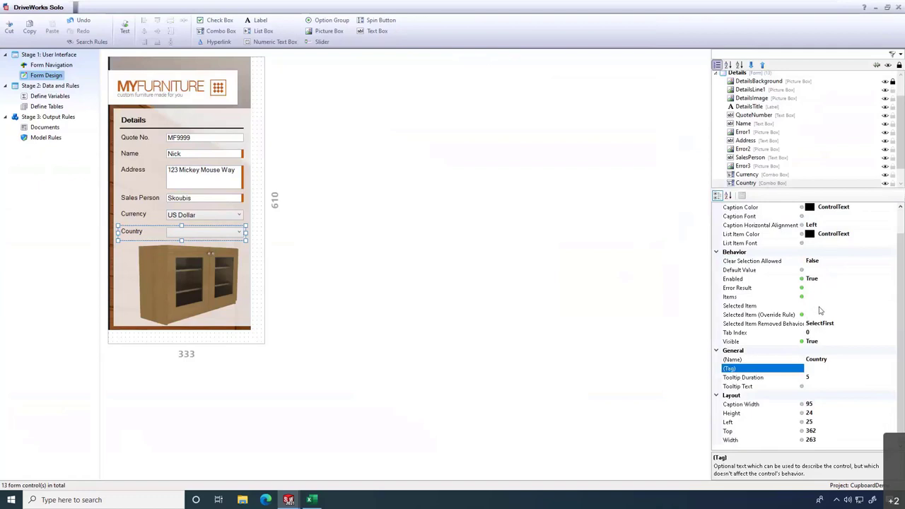
{"action": "scroll", "coordinate": [819, 311], "scroll_direction": "up", "scroll_amount": 1}
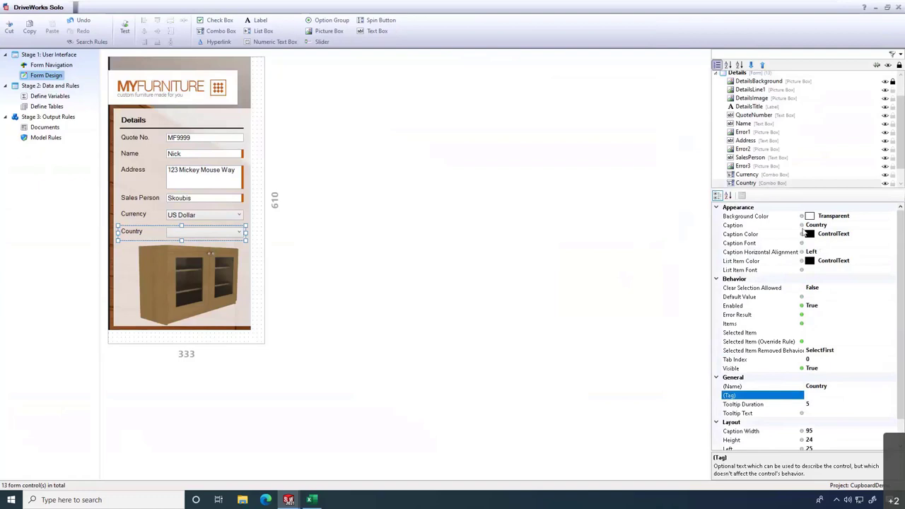
{"action": "left_click", "coordinate": [831, 323]}
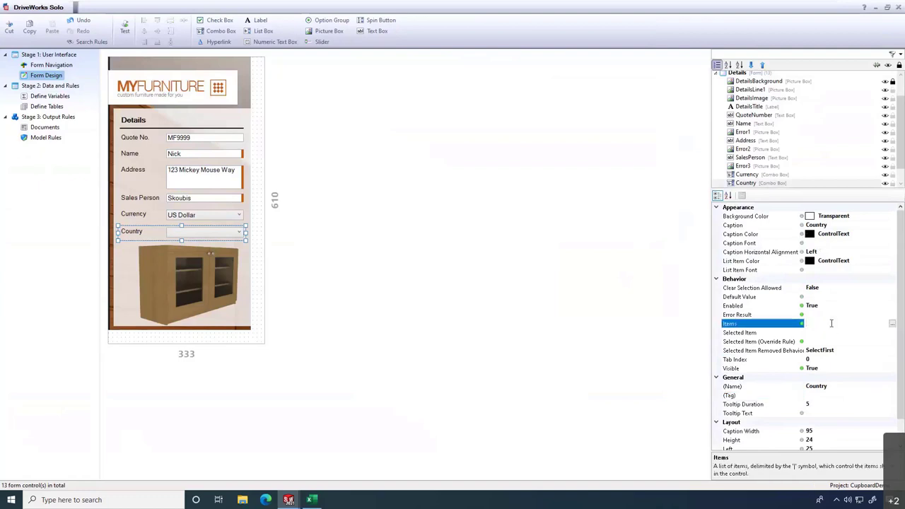
{"action": "left_click", "coordinate": [893, 323]}
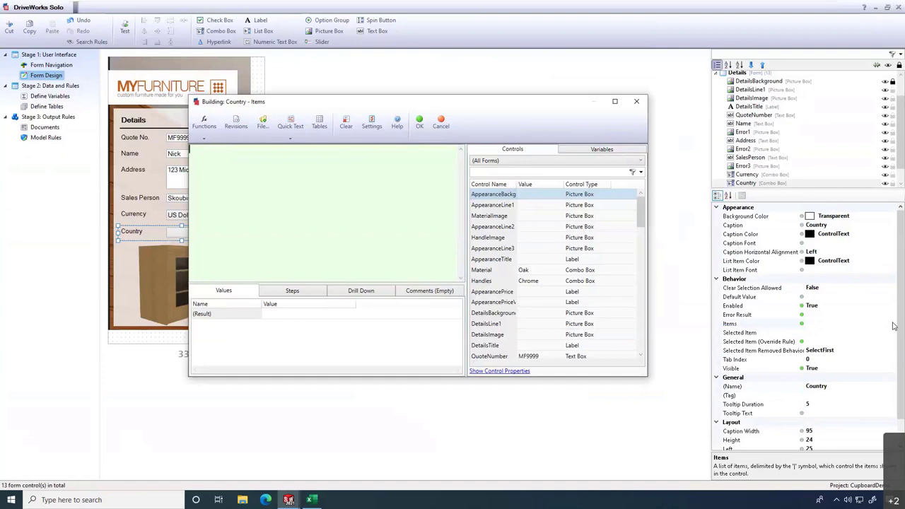
{"action": "type", "text": "\"USA | GB | Ireland\""}
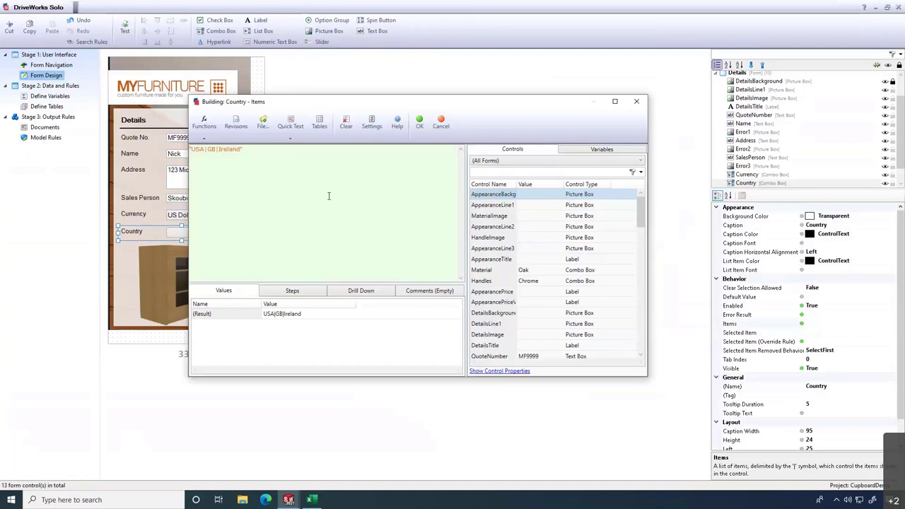
{"action": "key", "text": "ctrl+a"}
{"action": "key", "text": "Delete"}
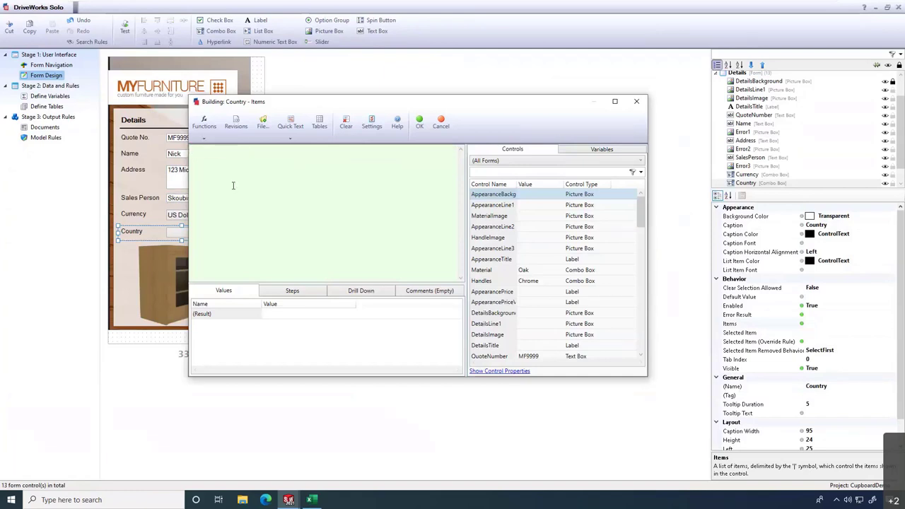
{"action": "left_click", "coordinate": [441, 124]}
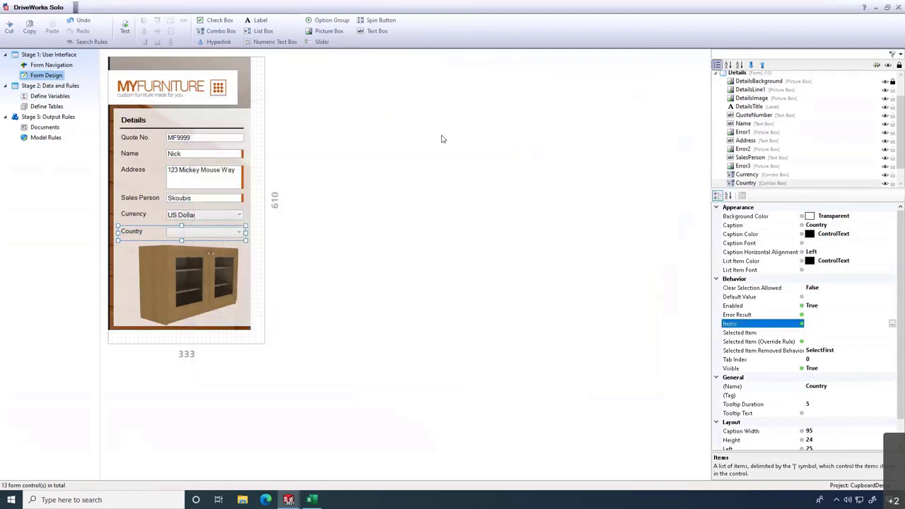
- Review the structure of the existing Currency table in the project's data tables, then close it without changes
{"action": "left_click", "coordinate": [69, 87]}
{"action": "scroll", "coordinate": [390, 289], "scroll_direction": "down", "scroll_amount": 1}
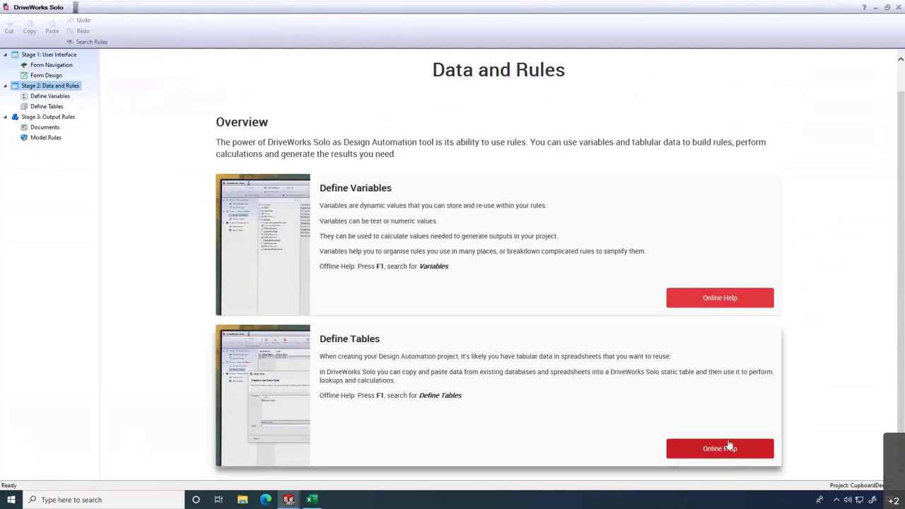
{"action": "left_click", "coordinate": [55, 109]}
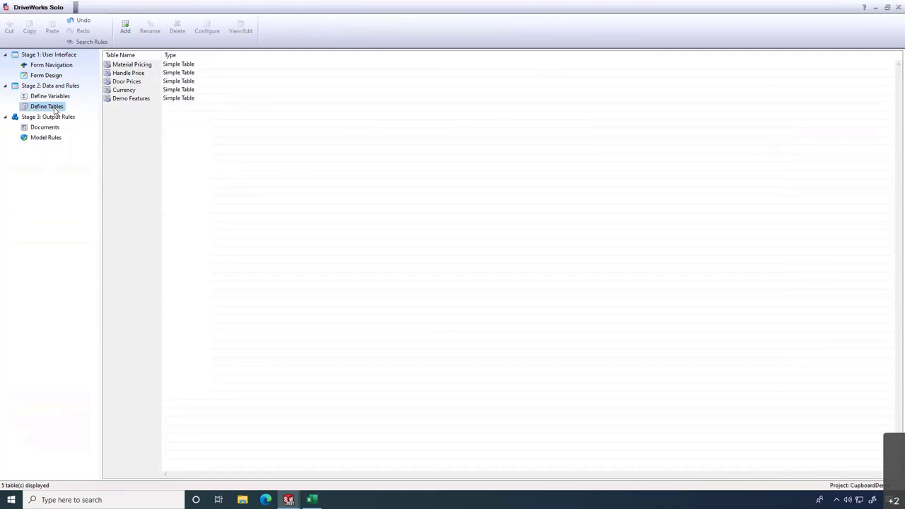
{"action": "double_click", "coordinate": [179, 92]}
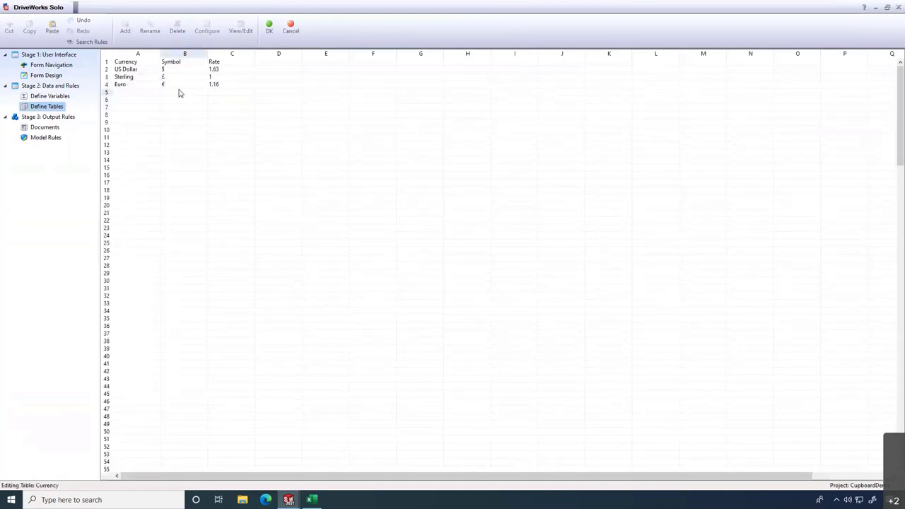
{"action": "left_click", "coordinate": [142, 71]}
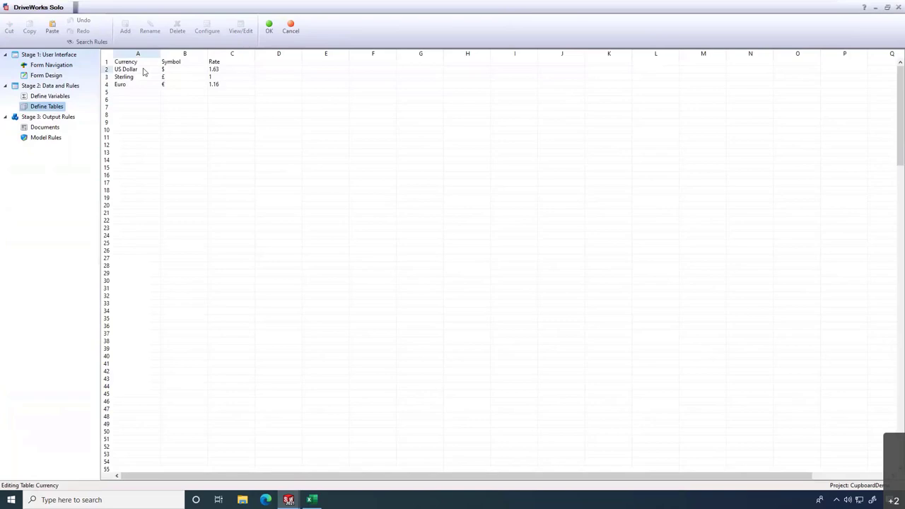
{"action": "left_click", "coordinate": [178, 63]}
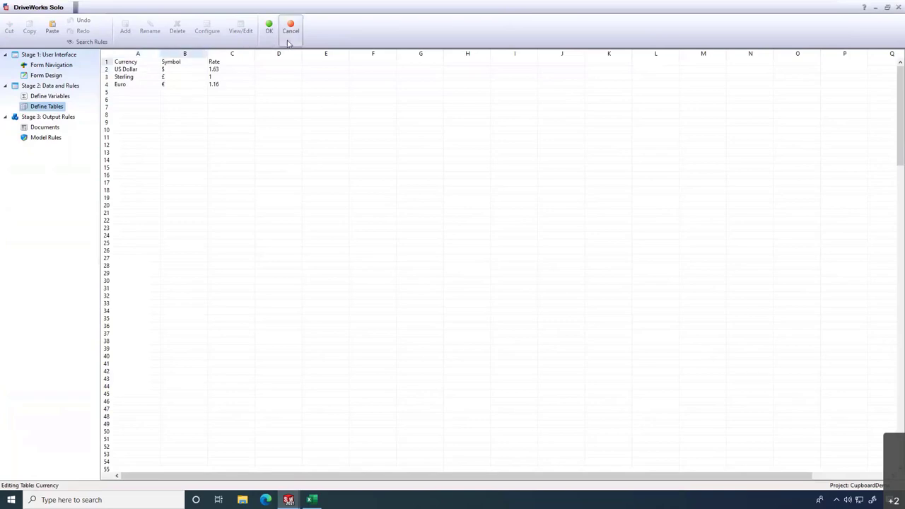
{"action": "left_click", "coordinate": [279, 64]}
{"action": "left_click", "coordinate": [278, 101]}
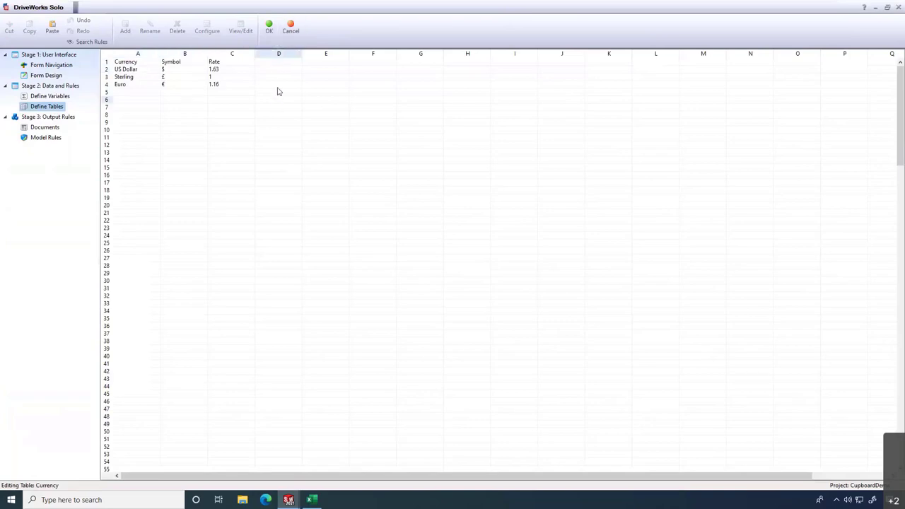
{"action": "left_click", "coordinate": [287, 41]}
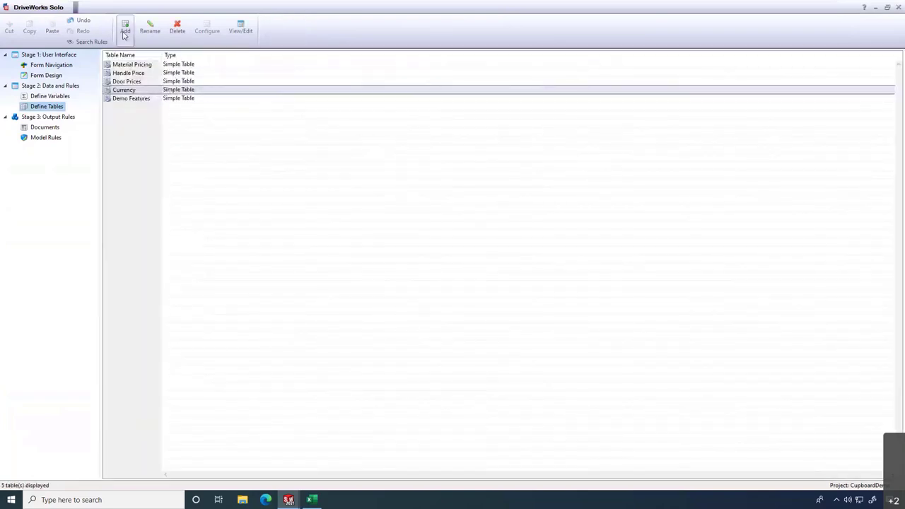
- Create a new data table named Country from the Simple Table template
{"action": "left_click", "coordinate": [125, 30]}
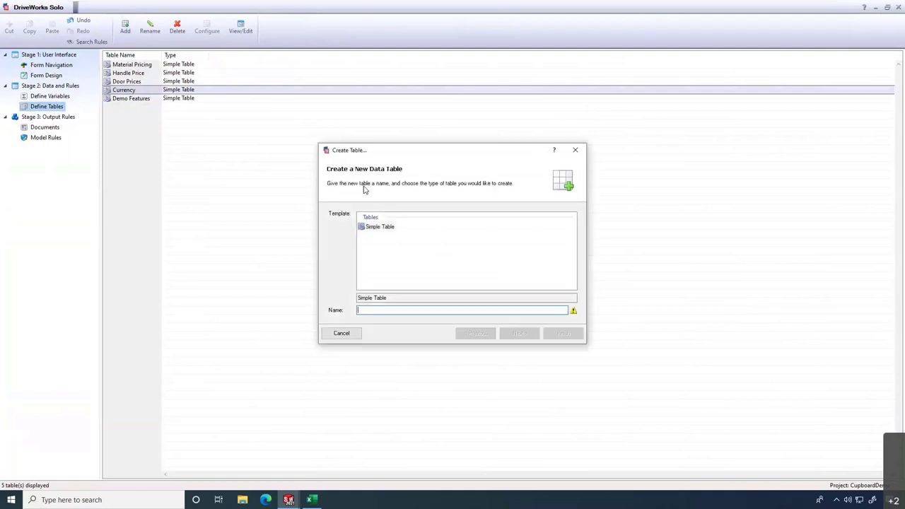
{"action": "left_click", "coordinate": [377, 227]}
{"action": "left_click", "coordinate": [383, 310]}
{"action": "type", "text": "Country"}
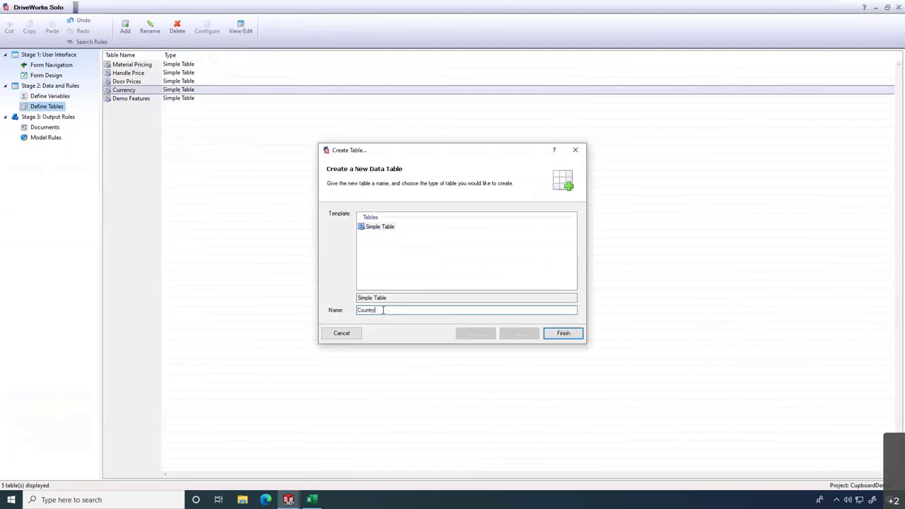
{"action": "key", "text": "Return"}
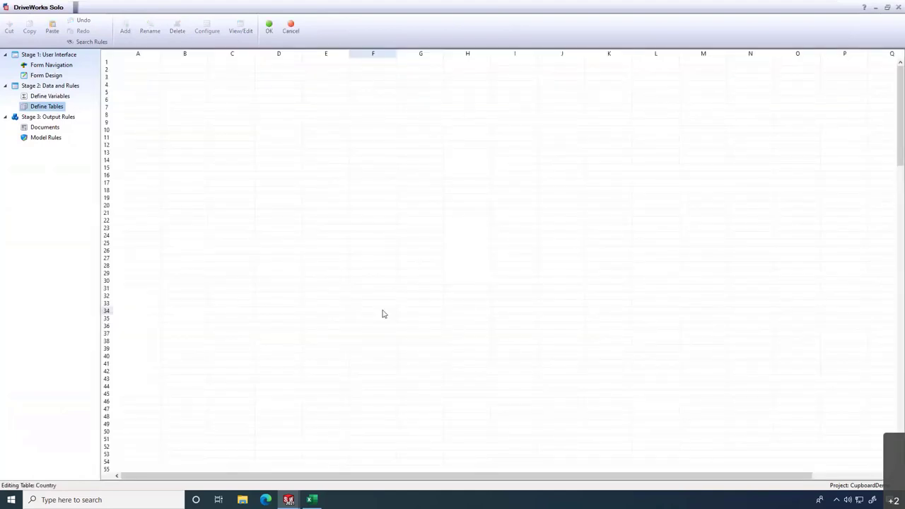
- Copy the country list in A1:A10 of Countries.xlsx in Excel into DriveWorks Solo's Country table, starting at cell A2
{"action": "left_click", "coordinate": [127, 64]}
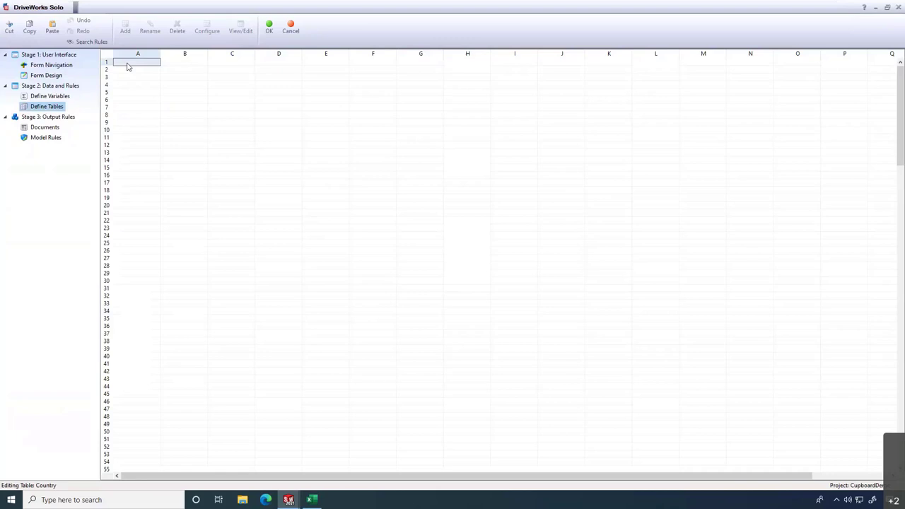
{"action": "left_click", "coordinate": [313, 500]}
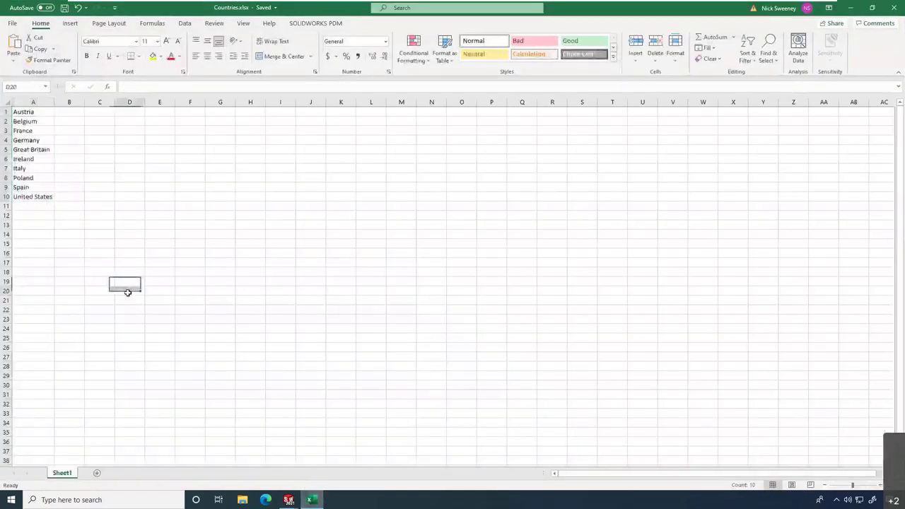
{"action": "left_click_drag", "start_coordinate": [47, 111], "coordinate": [38, 196]}
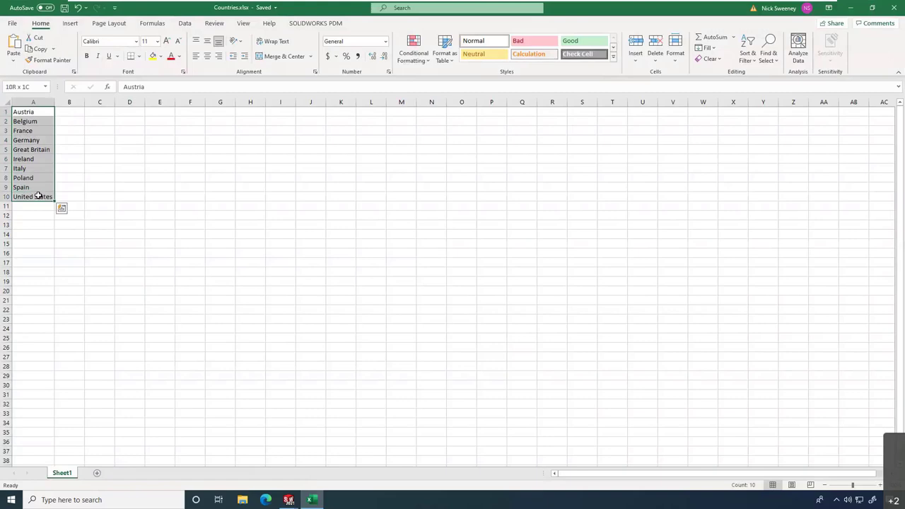
{"action": "key", "text": "ctrl+c"}
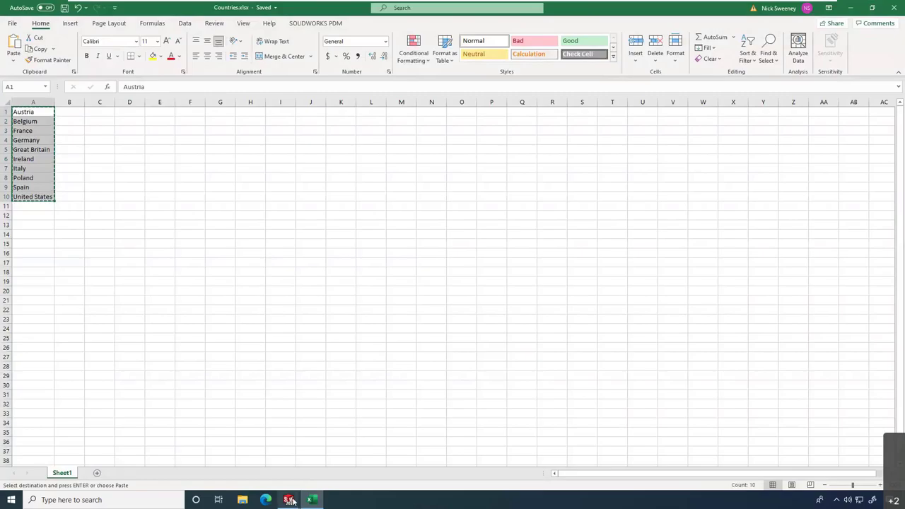
{"action": "mouse_move", "coordinate": [290, 501]}
{"action": "left_click", "coordinate": [328, 456]}
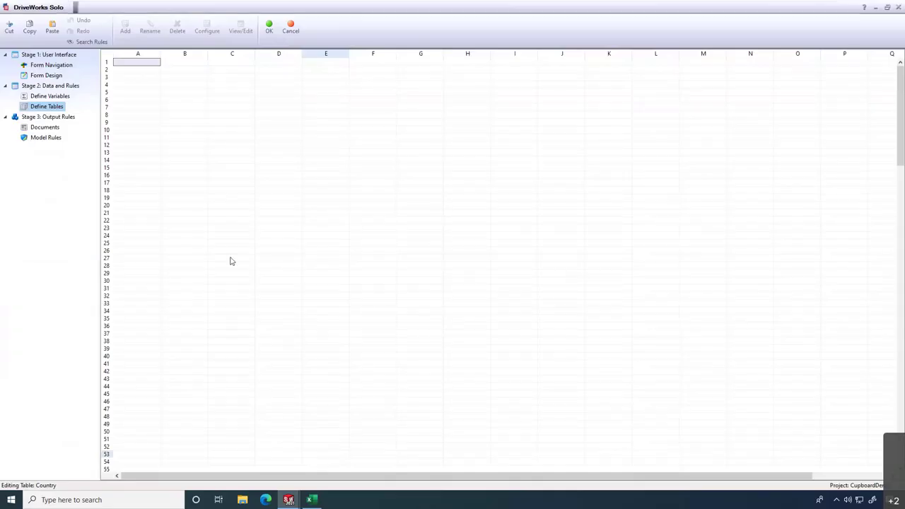
{"action": "left_click", "coordinate": [148, 71]}
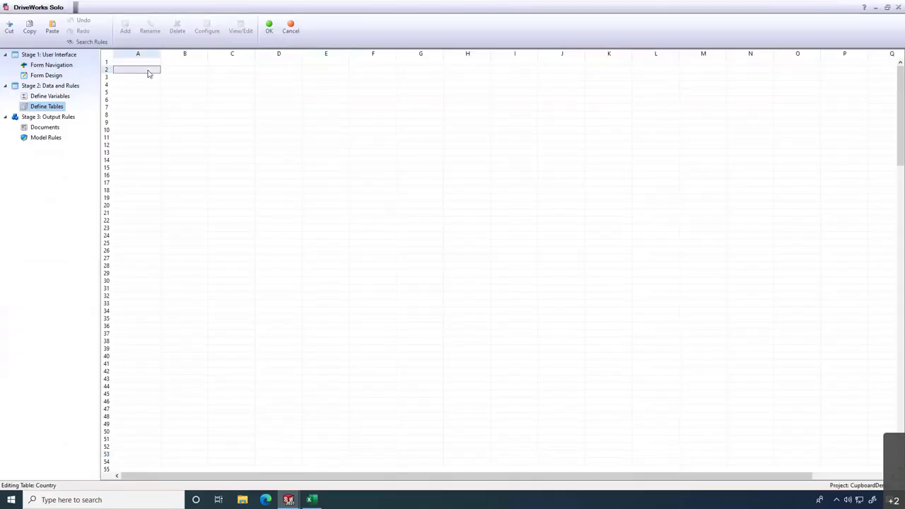
{"action": "key", "text": "ctrl+v"}
- Enter Country as the column heading in cell A1 and save the table
{"action": "left_click", "coordinate": [149, 64]}
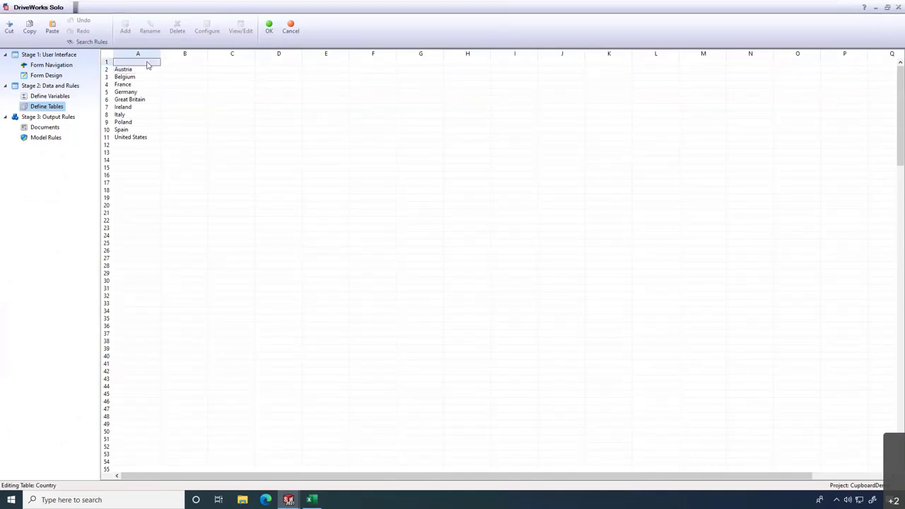
{"action": "type", "text": "Country"}
{"action": "left_click", "coordinate": [176, 138]}
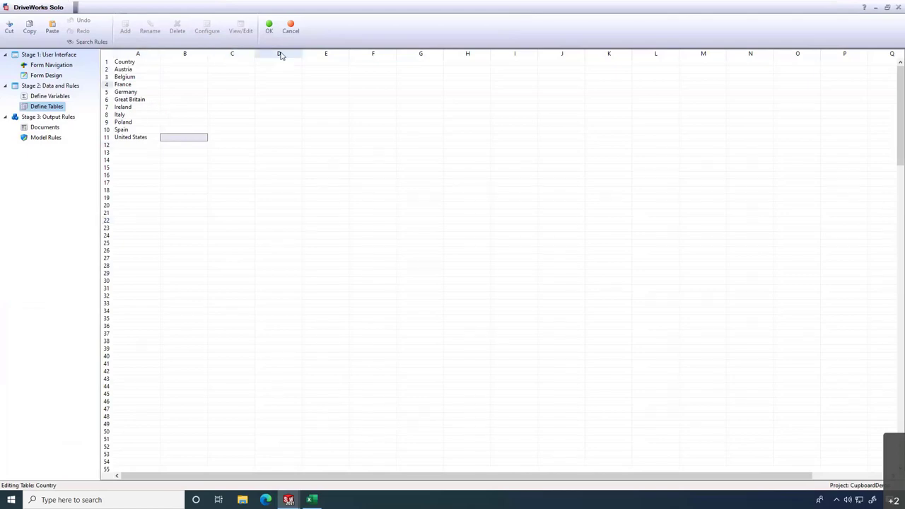
{"action": "left_click", "coordinate": [269, 28]}
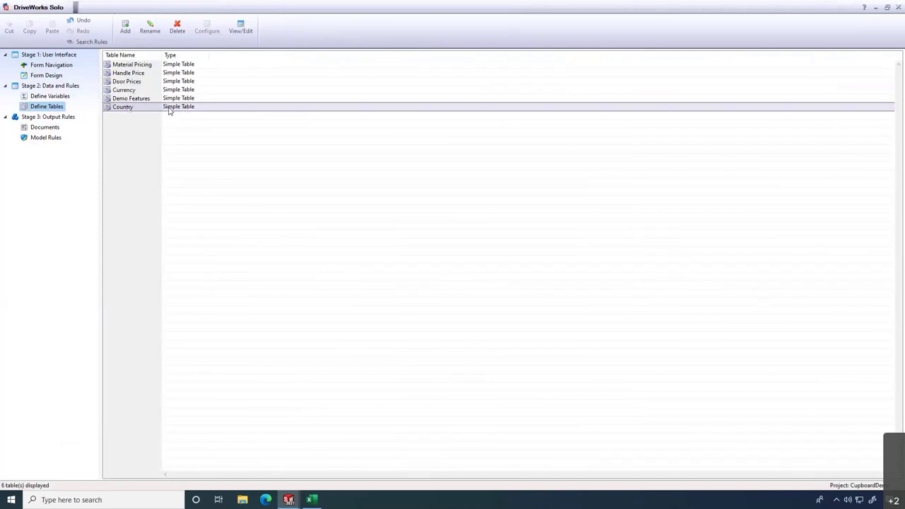
- Return to the Details form design and open the rule builder for the Country combo box's Items property
{"action": "left_click", "coordinate": [57, 75]}
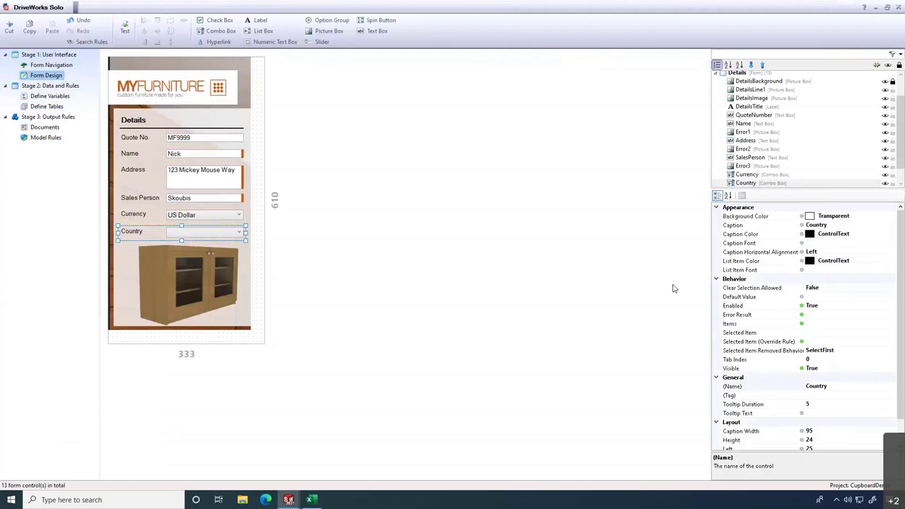
{"action": "left_click", "coordinate": [861, 322]}
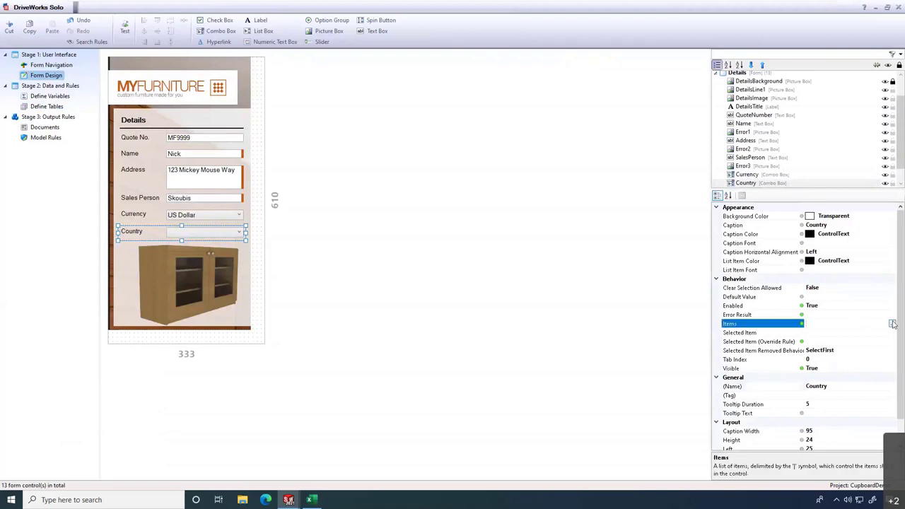
{"action": "left_click", "coordinate": [894, 324]}
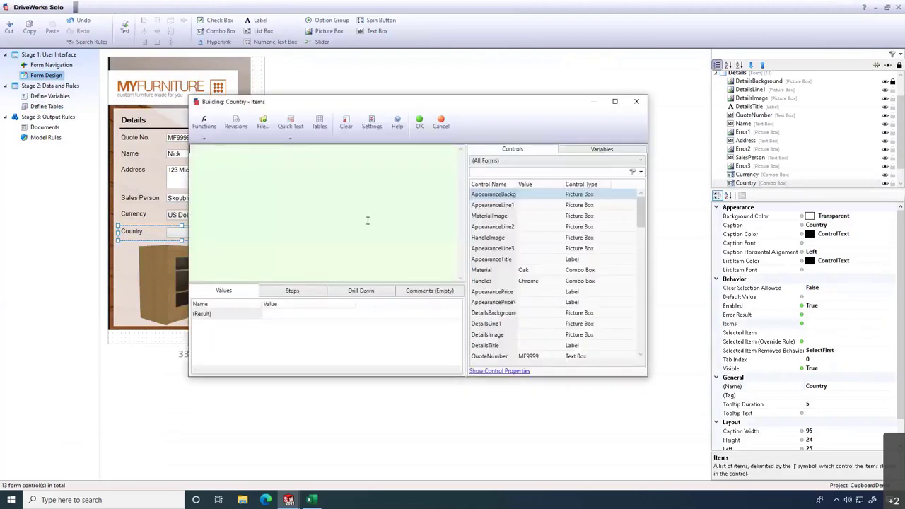
- Find the ListAll function in the function list and start inserting it into the Items rule
{"action": "left_click", "coordinate": [207, 126]}
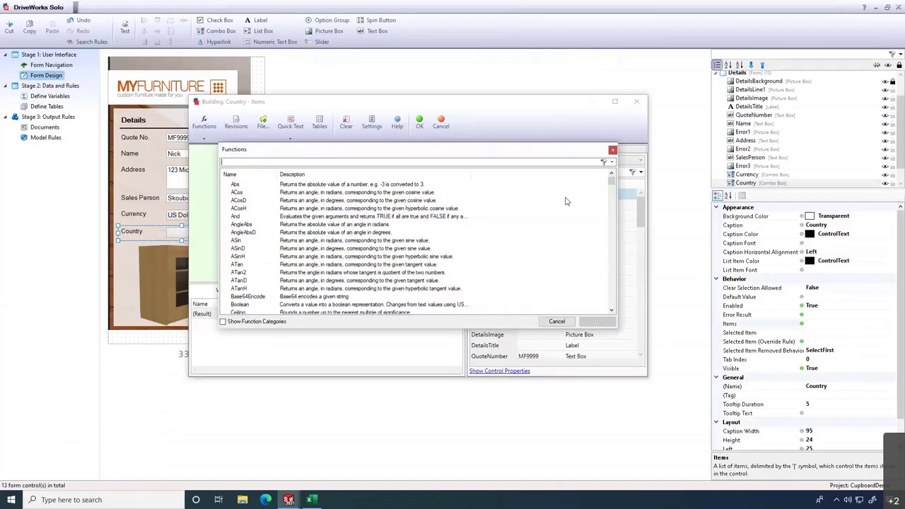
{"action": "scroll", "coordinate": [612, 184], "scroll_direction": "down", "scroll_amount": 1}
{"action": "left_click_drag", "start_coordinate": [613, 184], "coordinate": [612, 225]}
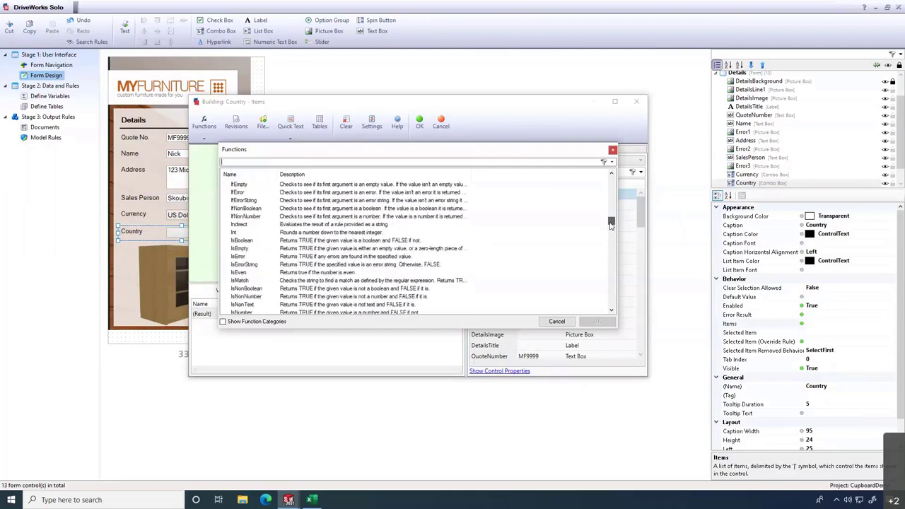
{"action": "left_click", "coordinate": [320, 273]}
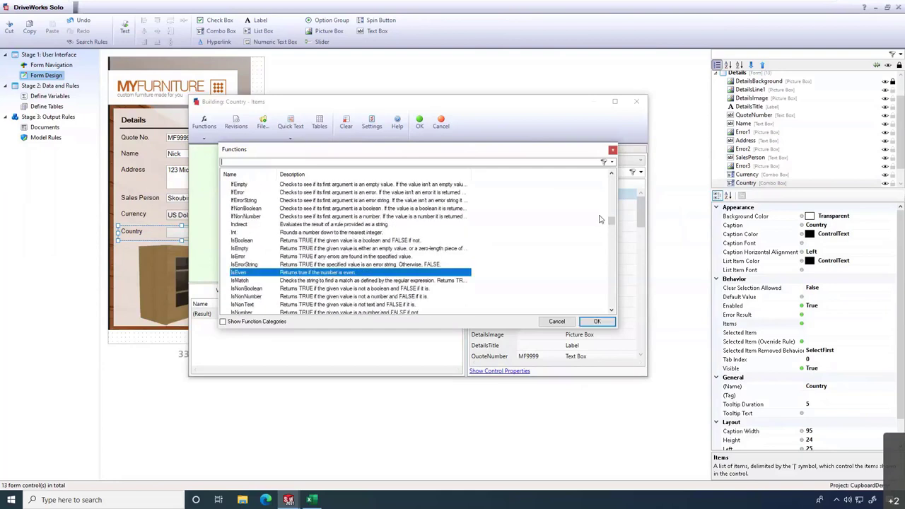
{"action": "left_click", "coordinate": [601, 231]}
{"action": "left_click_drag", "start_coordinate": [611, 225], "coordinate": [612, 233]}
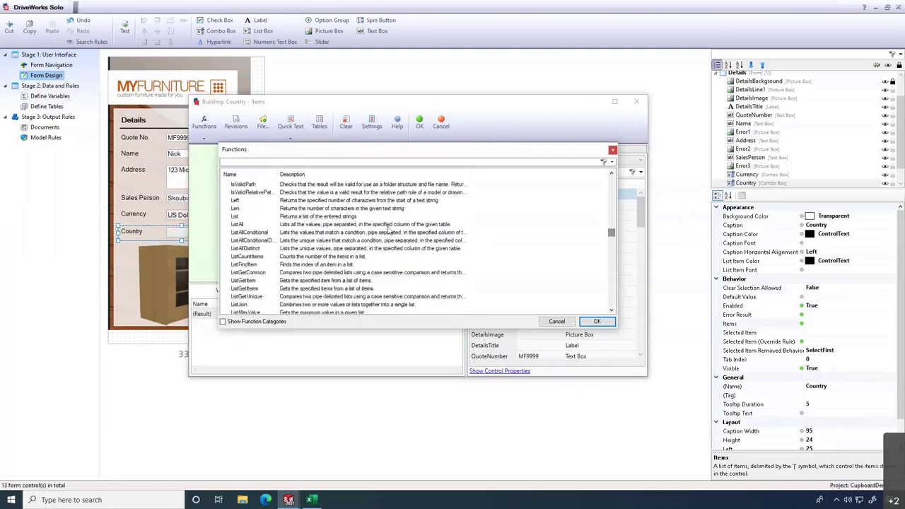
{"action": "left_click", "coordinate": [295, 225]}
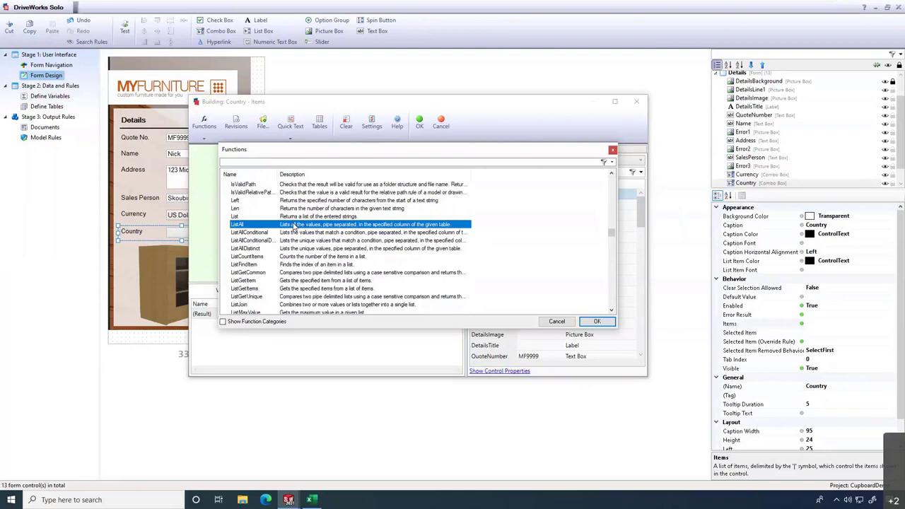
{"action": "left_click", "coordinate": [297, 234]}
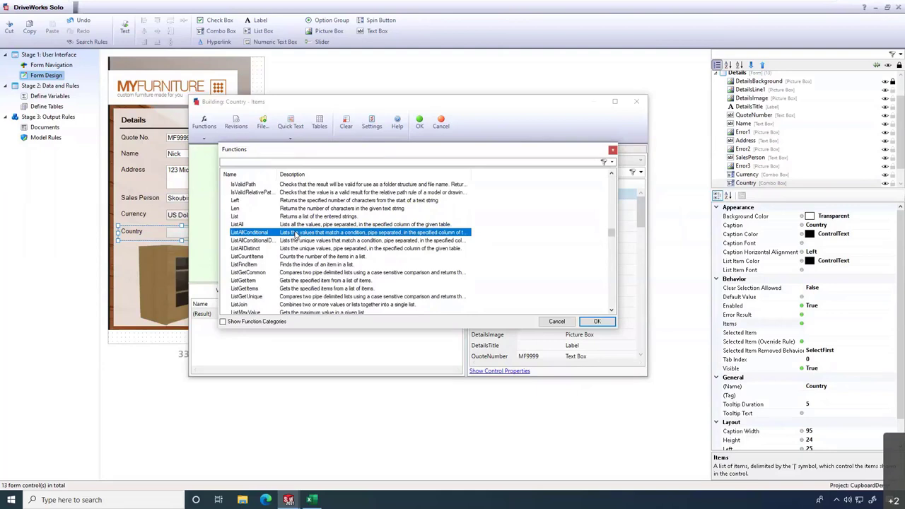
{"action": "double_click", "coordinate": [293, 225]}
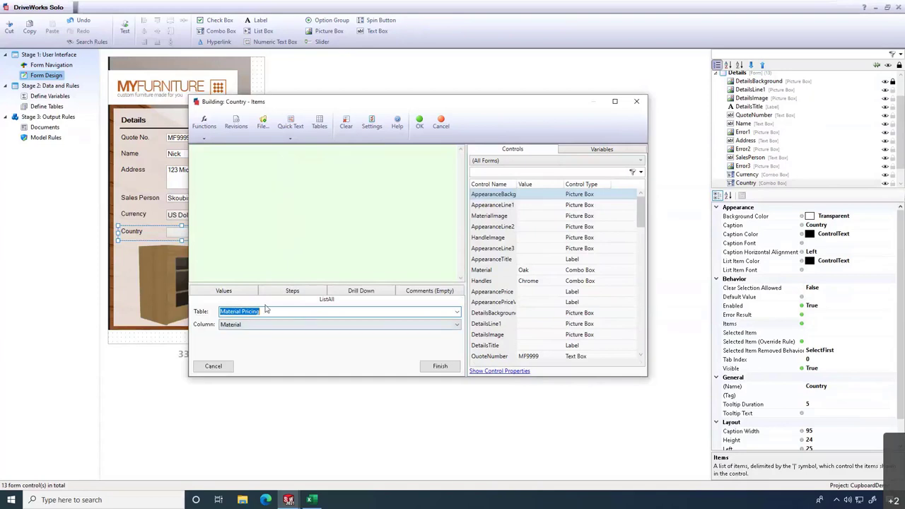
- Complete the ListAll function with the Country table and its Country column, and widen the Value column to show the rule's result
{"action": "left_click", "coordinate": [457, 314]}
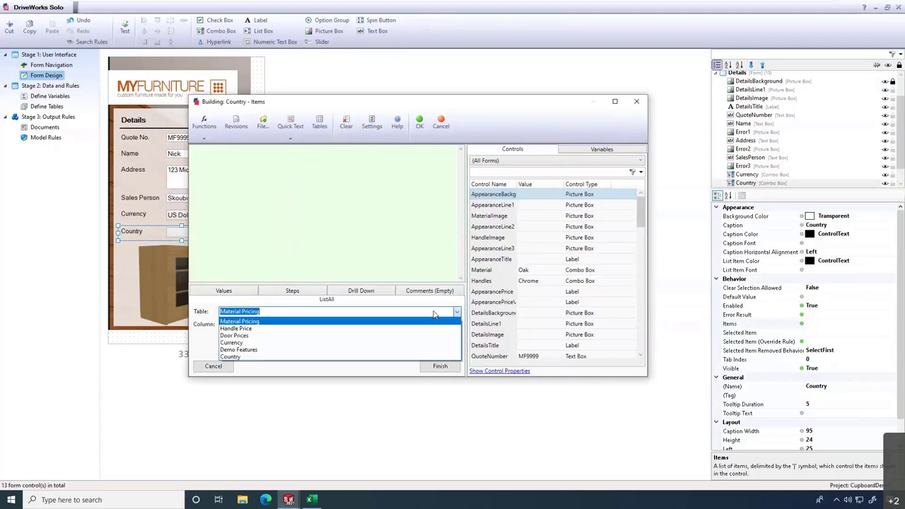
{"action": "left_click", "coordinate": [241, 358]}
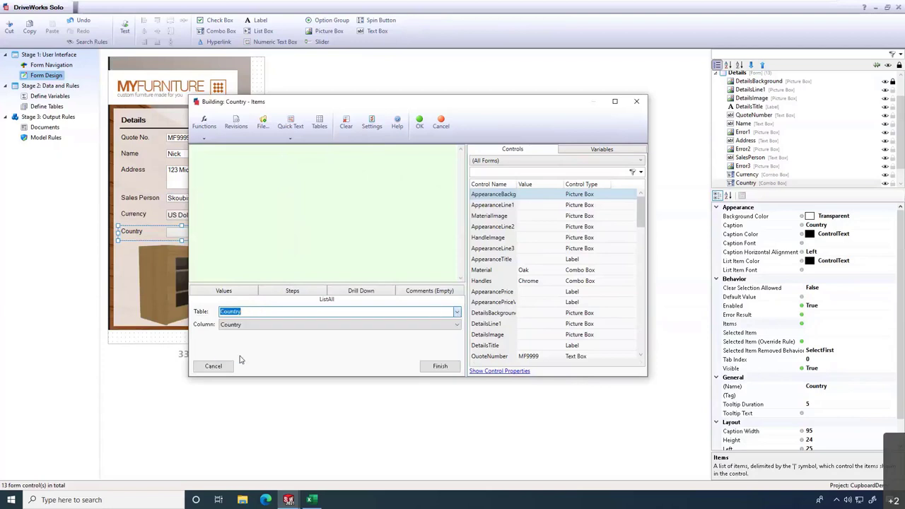
{"action": "left_click", "coordinate": [358, 327]}
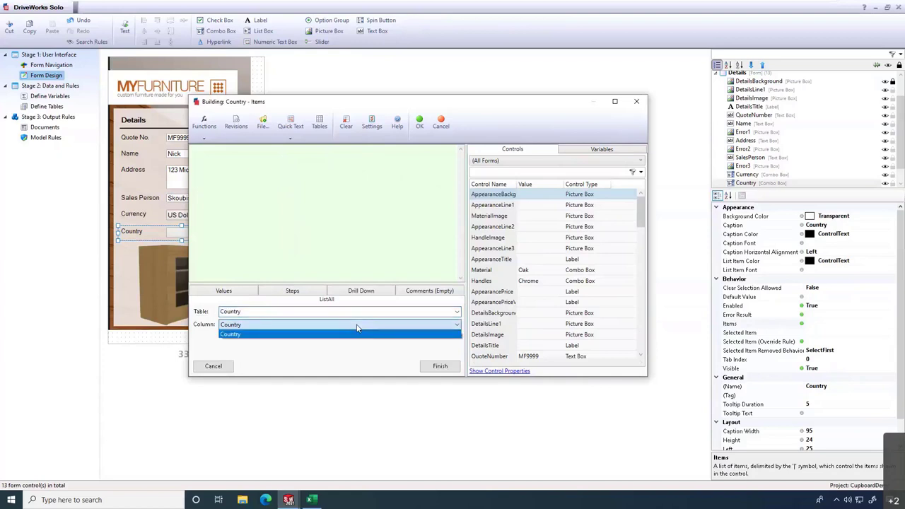
{"action": "left_click", "coordinate": [312, 333]}
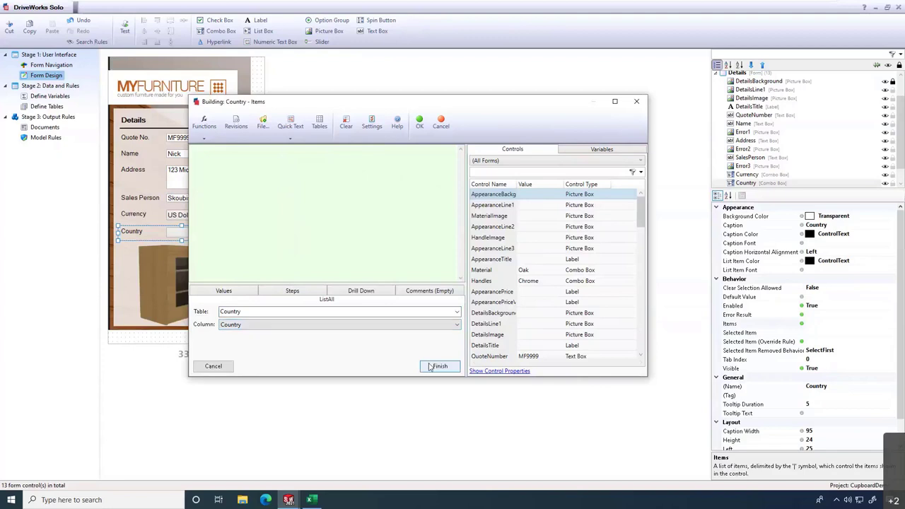
{"action": "left_click", "coordinate": [438, 366]}
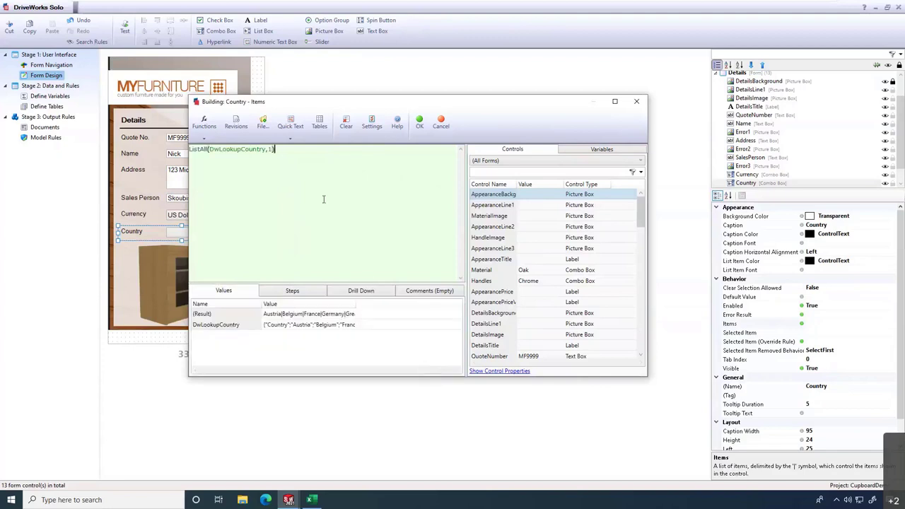
{"action": "left_click_drag", "start_coordinate": [362, 303], "coordinate": [457, 303]}
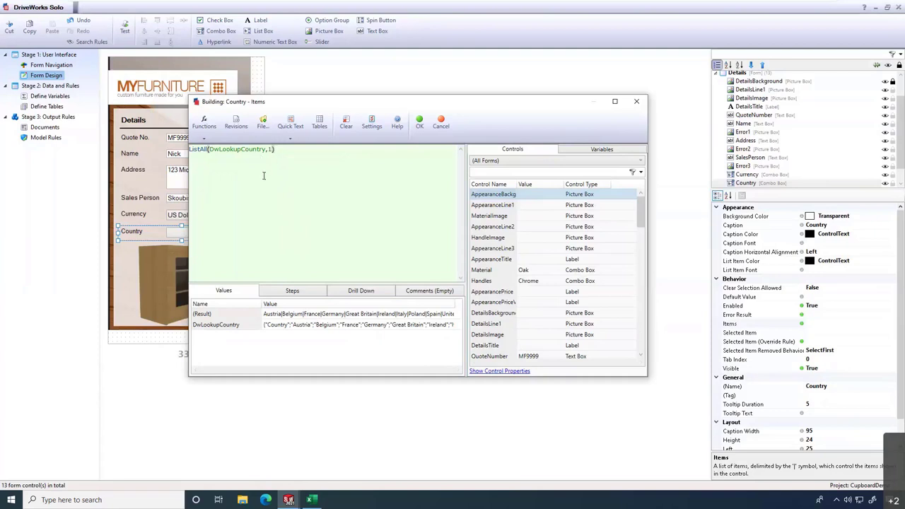
- Review the table and column arguments of the ListAll(DwLookupCountry,1) rule and accept it for the Country combo box's Items
{"action": "double_click", "coordinate": [263, 150]}
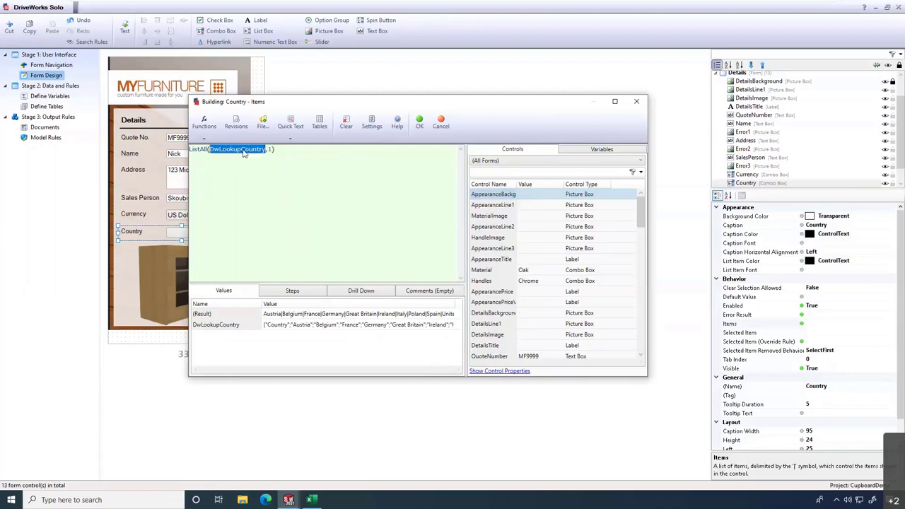
{"action": "left_click", "coordinate": [279, 150]}
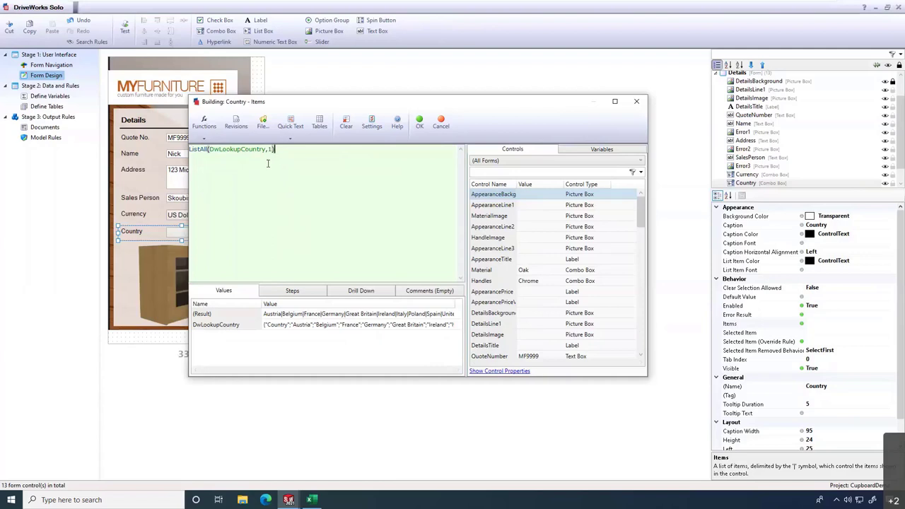
{"action": "double_click", "coordinate": [198, 149]}
{"action": "double_click", "coordinate": [242, 149]}
{"action": "double_click", "coordinate": [270, 150]}
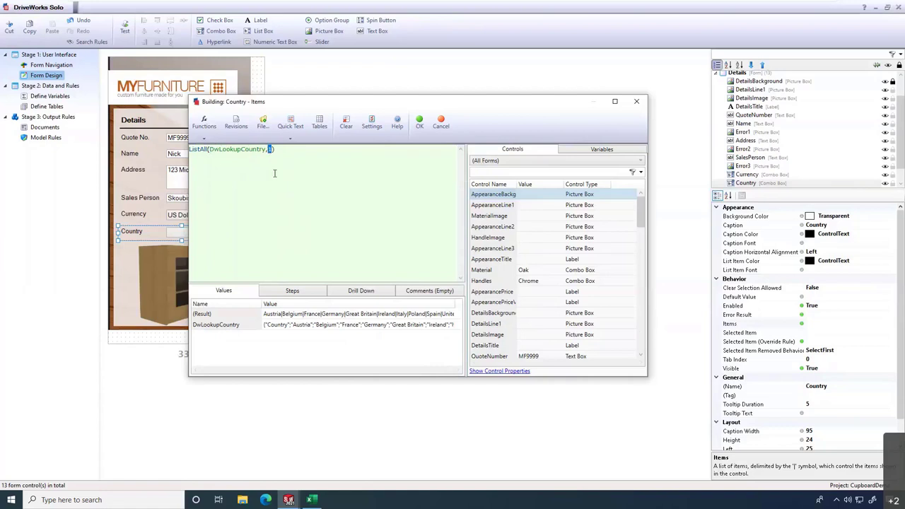
{"action": "left_click", "coordinate": [419, 122]}
- Test the Details form by choosing Ireland and then United States as the Country, and end the test
{"action": "left_click", "coordinate": [125, 28]}
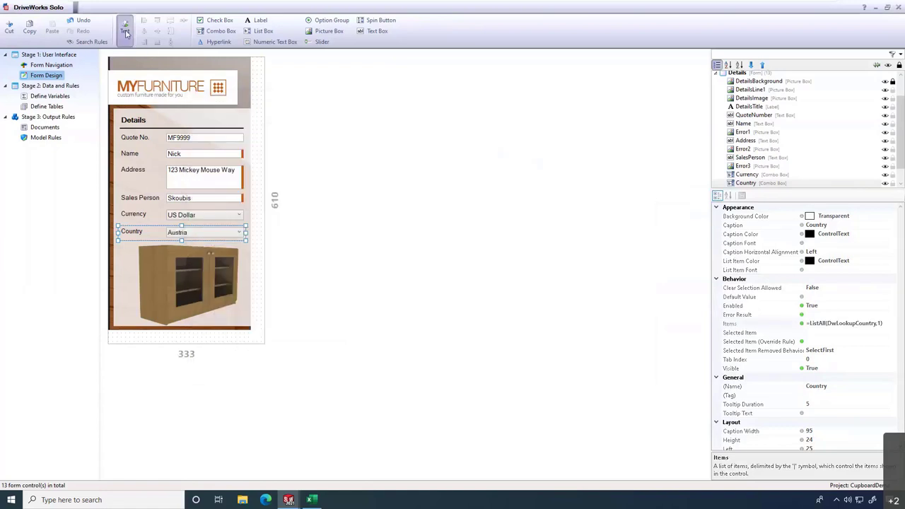
{"action": "left_click", "coordinate": [237, 233]}
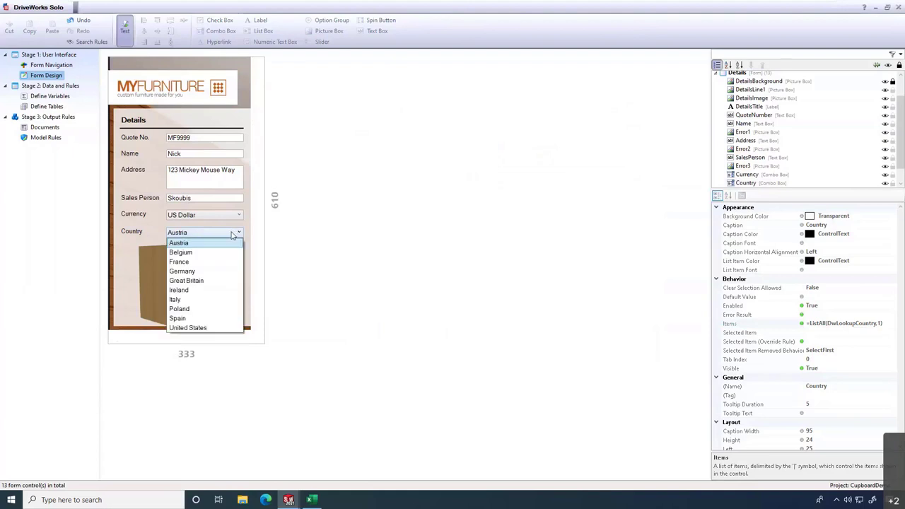
{"action": "left_click", "coordinate": [203, 290]}
{"action": "left_click", "coordinate": [203, 232]}
{"action": "left_click", "coordinate": [198, 327]}
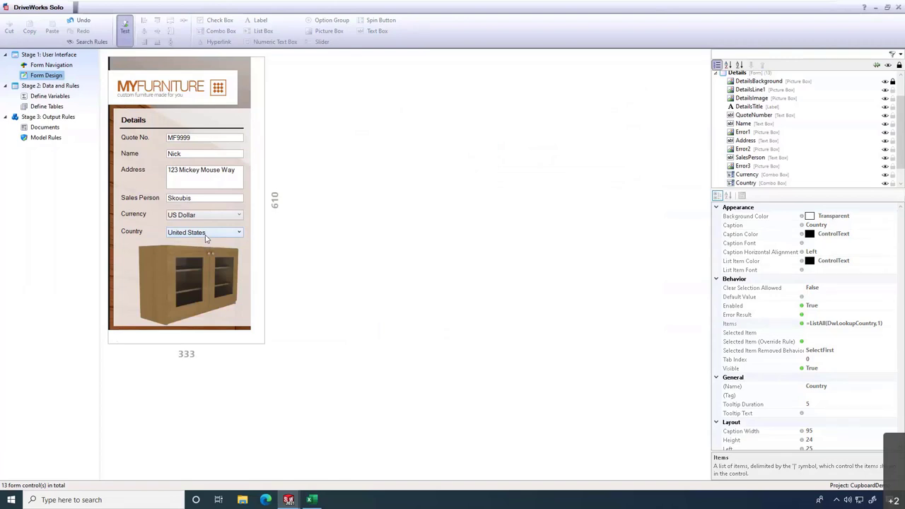
{"action": "left_click", "coordinate": [125, 30]}
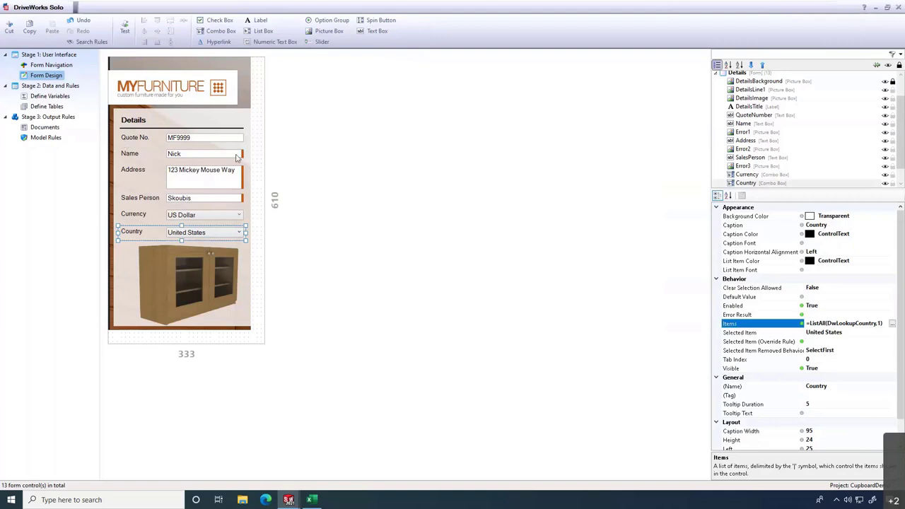
- Open the Design form and set the Height numeric text box's Maximum to 2000
{"action": "left_click", "coordinate": [717, 73]}
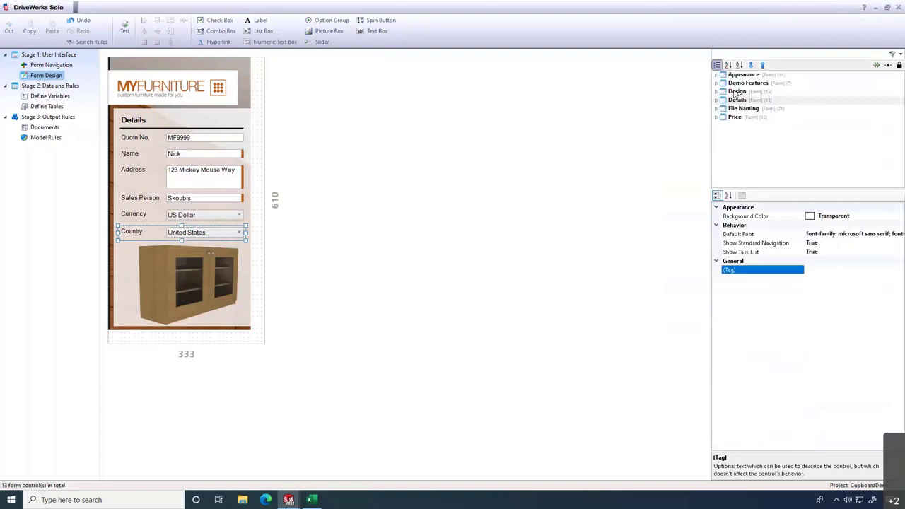
{"action": "left_click", "coordinate": [736, 92]}
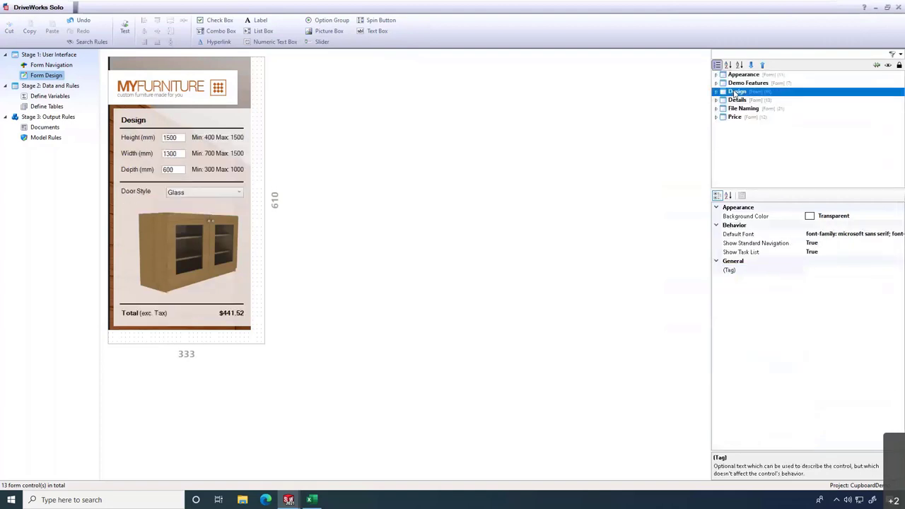
{"action": "left_click", "coordinate": [268, 151]}
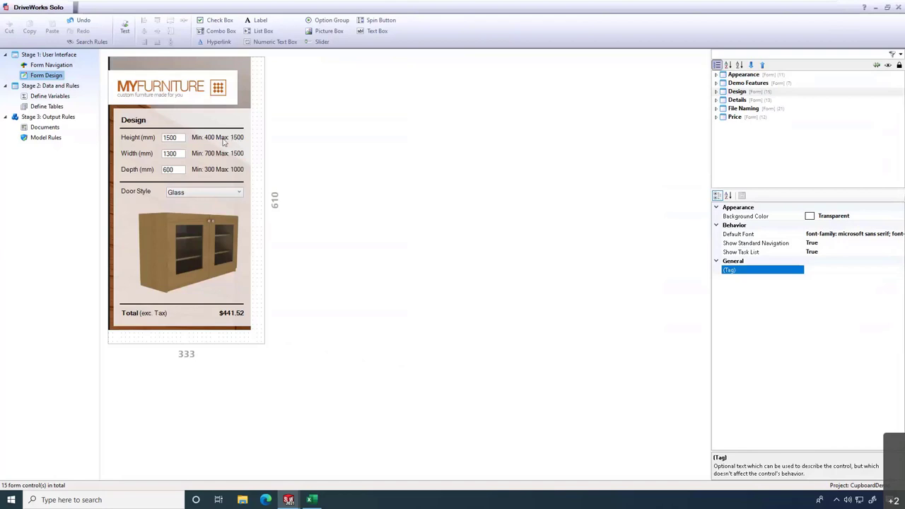
{"action": "left_click", "coordinate": [168, 141]}
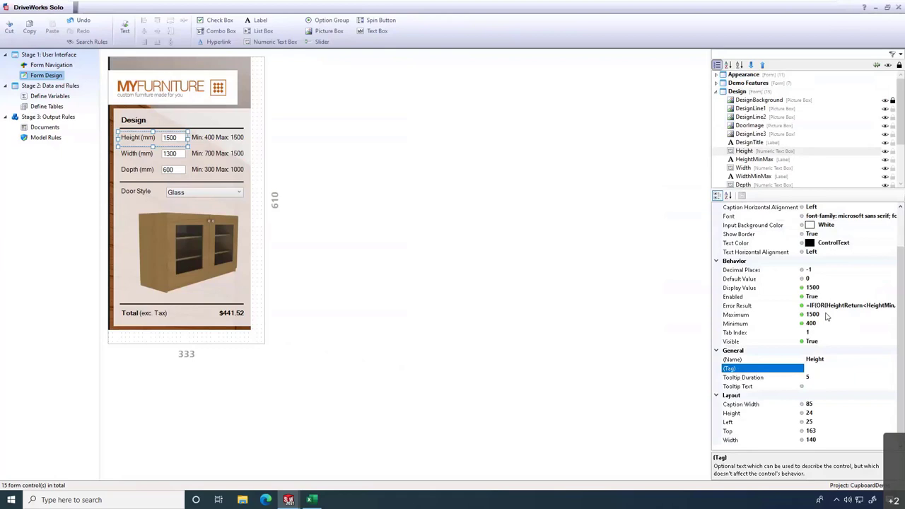
{"action": "left_click", "coordinate": [827, 316]}
{"action": "double_click", "coordinate": [821, 315]}
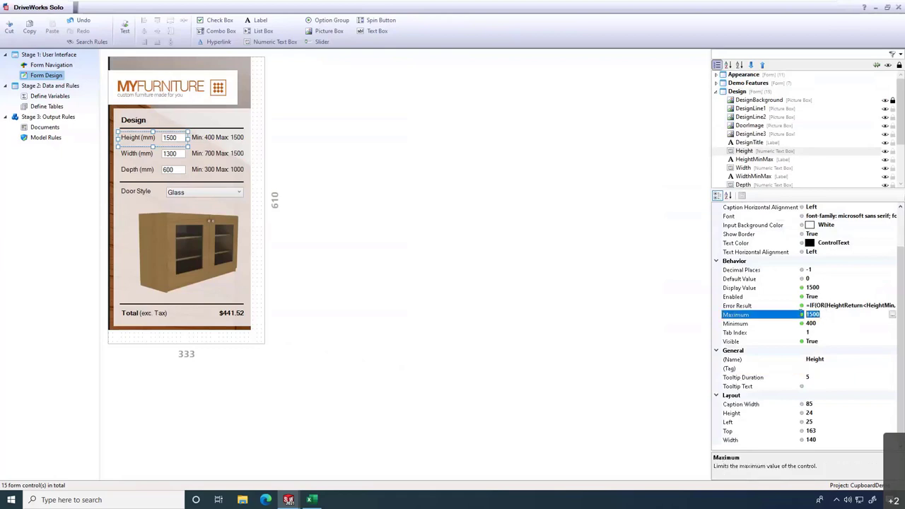
{"action": "type", "text": "2000"}
- Change the text of the HeightMinMax label to "Min: 400 Max: 2000"
{"action": "left_click", "coordinate": [235, 141]}
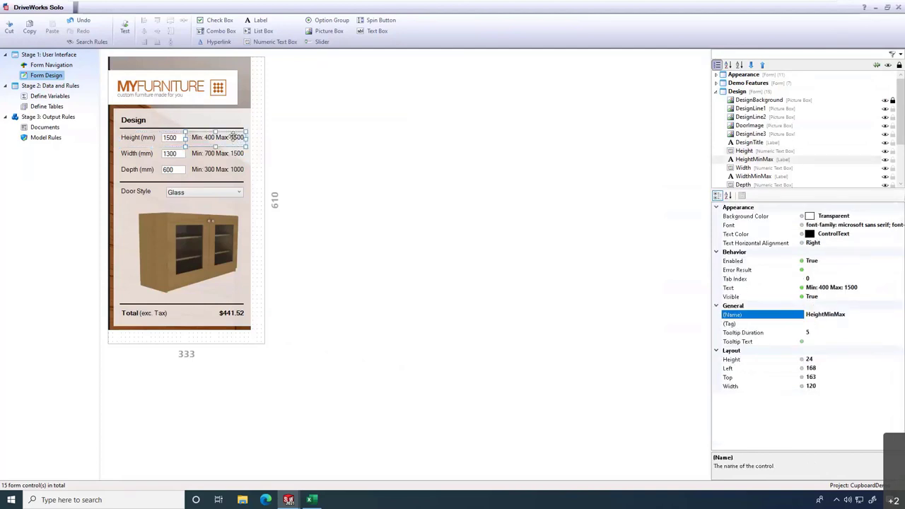
{"action": "left_click", "coordinate": [860, 290]}
{"action": "left_click", "coordinate": [852, 287]}
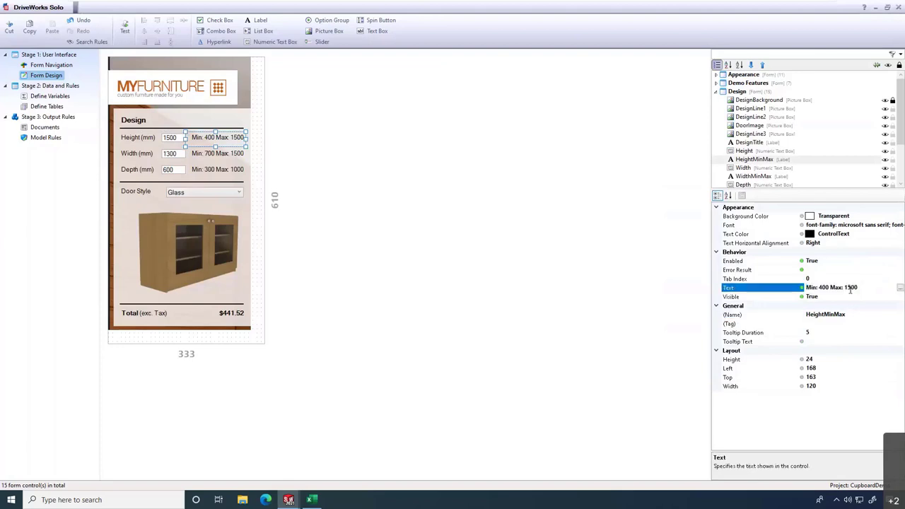
{"action": "key", "text": "BackSpace"}
{"action": "key", "text": "BackSpace"}
{"action": "type", "text": "20"}
{"action": "left_click", "coordinate": [261, 152]}
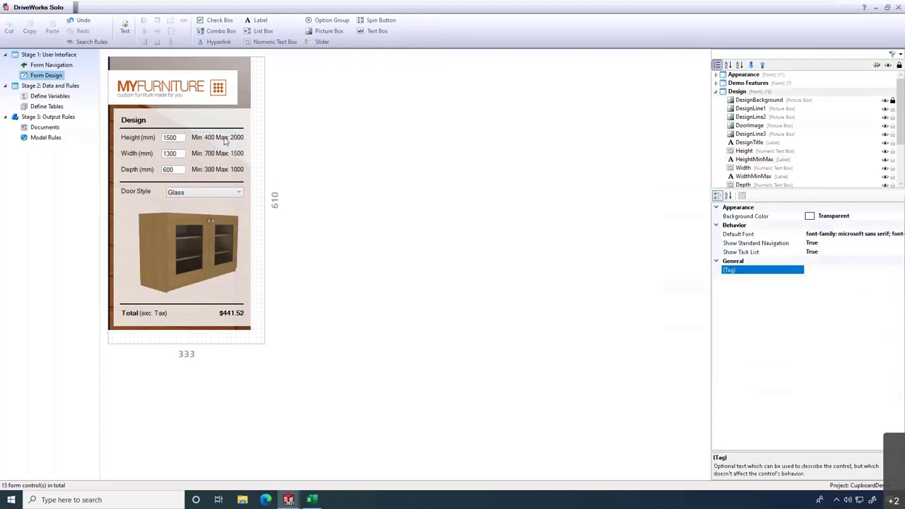
- Test the Design form with a Width of 1500 and a Height of 1700, and end the test
{"action": "left_click", "coordinate": [124, 29]}
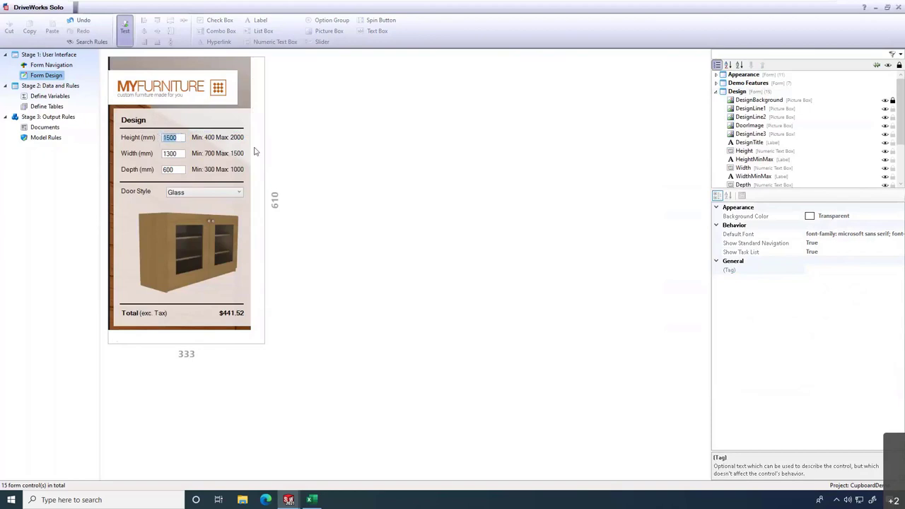
{"action": "left_click", "coordinate": [180, 153]}
{"action": "type", "text": "1500"}
{"action": "left_click", "coordinate": [169, 137]}
{"action": "type", "text": "1700"}
{"action": "left_click", "coordinate": [126, 29]}
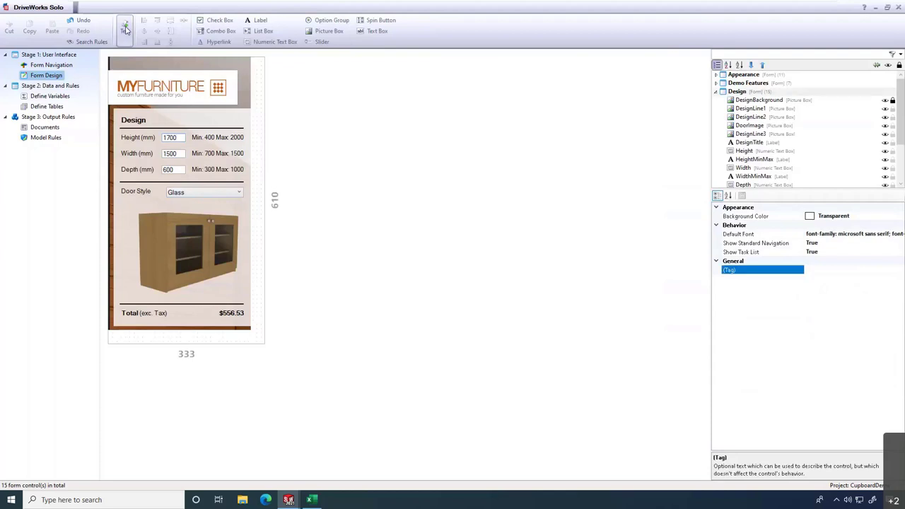
- Open the Model Rules and compare the Height rules of Cupboard Back and Cupboard LeftEnd, widening the Component column to read the part names
{"action": "left_click", "coordinate": [46, 138]}
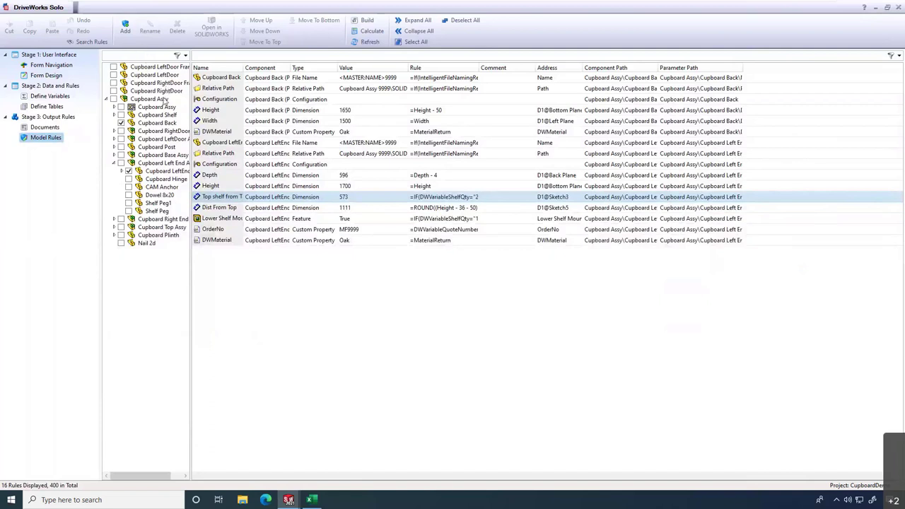
{"action": "left_click", "coordinate": [157, 125]}
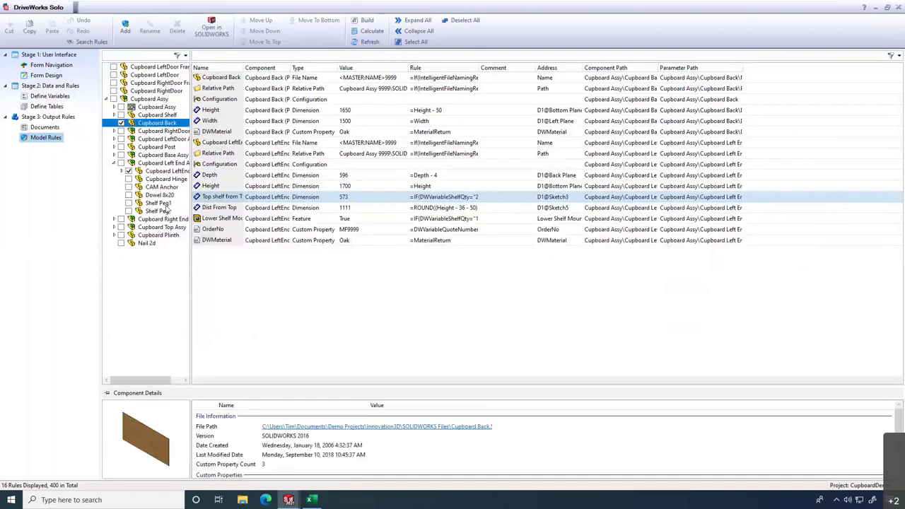
{"action": "left_click", "coordinate": [162, 173]}
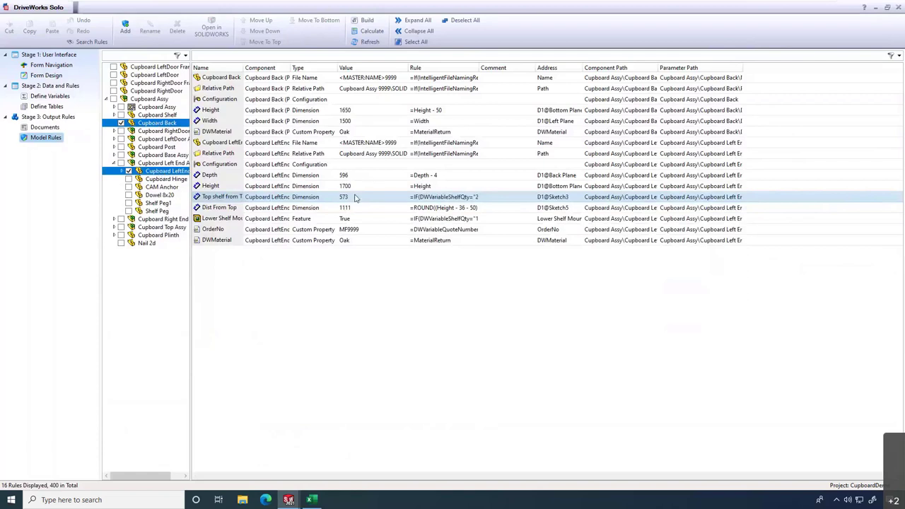
{"action": "left_click", "coordinate": [387, 111]}
{"action": "left_click", "coordinate": [387, 186], "text": "ctrl"}
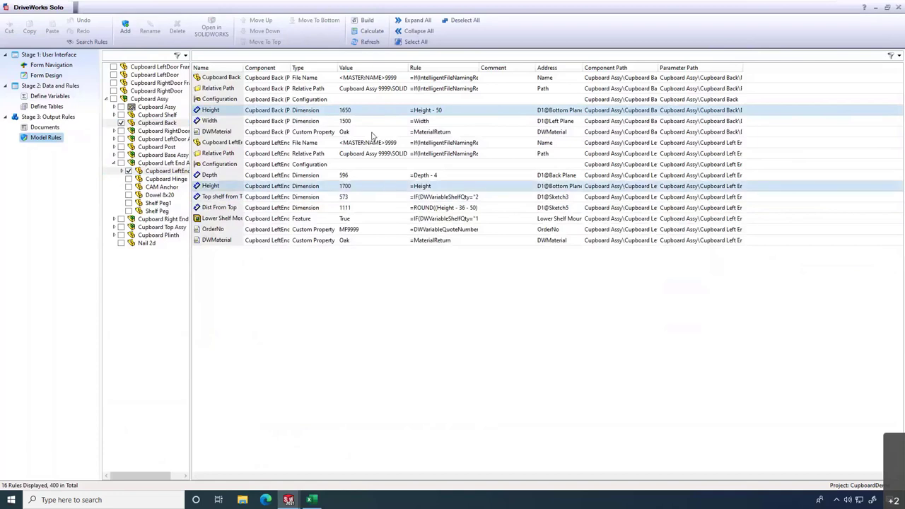
{"action": "left_click_drag", "start_coordinate": [291, 68], "coordinate": [333, 66]}
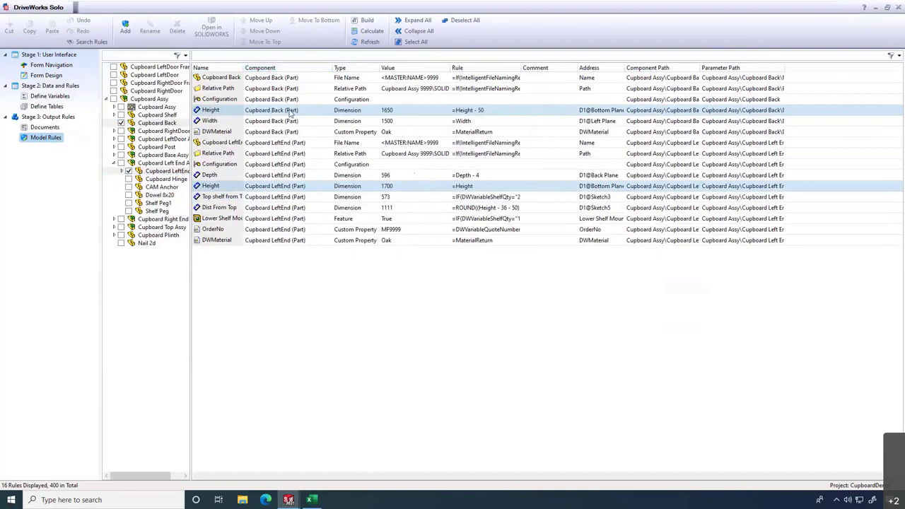
- Examine how Cupboard Back's Height rule uses the Height control in the rule builder, and close it without changes
{"action": "double_click", "coordinate": [427, 111]}
{"action": "left_click_drag", "start_coordinate": [192, 148], "coordinate": [198, 159]}
{"action": "left_click", "coordinate": [272, 156]}
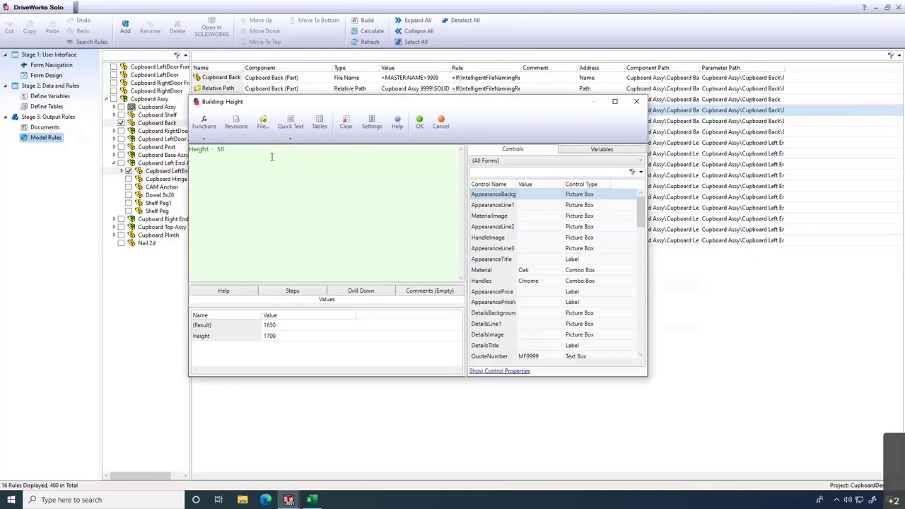
{"action": "left_click", "coordinate": [286, 337]}
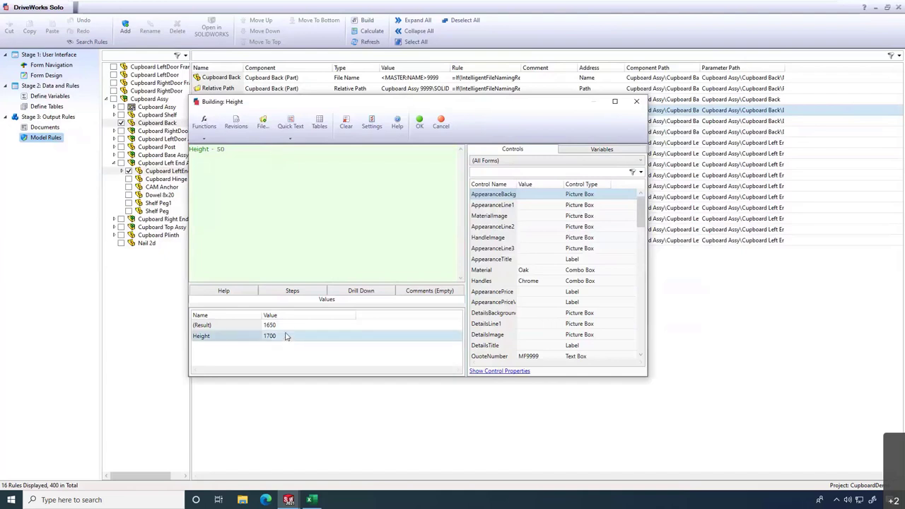
{"action": "left_click_drag", "start_coordinate": [640, 214], "coordinate": [641, 279]}
{"action": "left_click", "coordinate": [540, 272]}
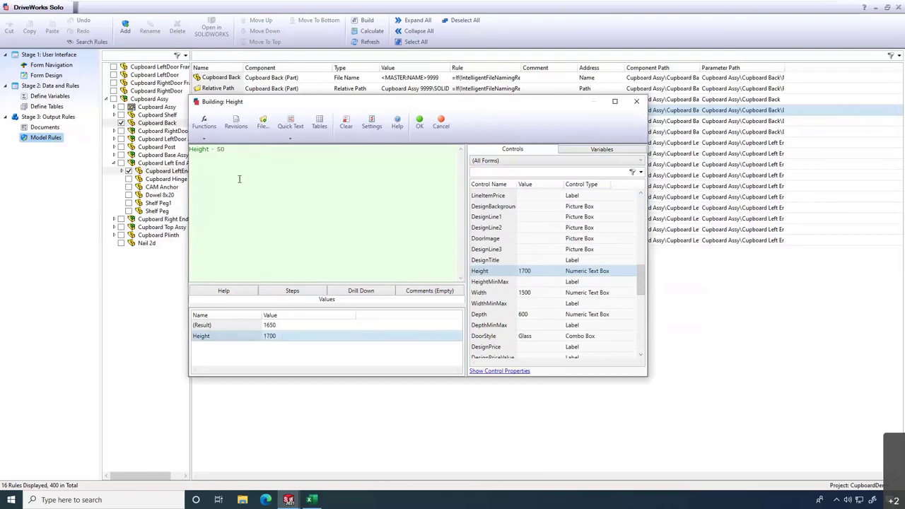
{"action": "key", "text": "ctrl+a"}
{"action": "left_click", "coordinate": [287, 325]}
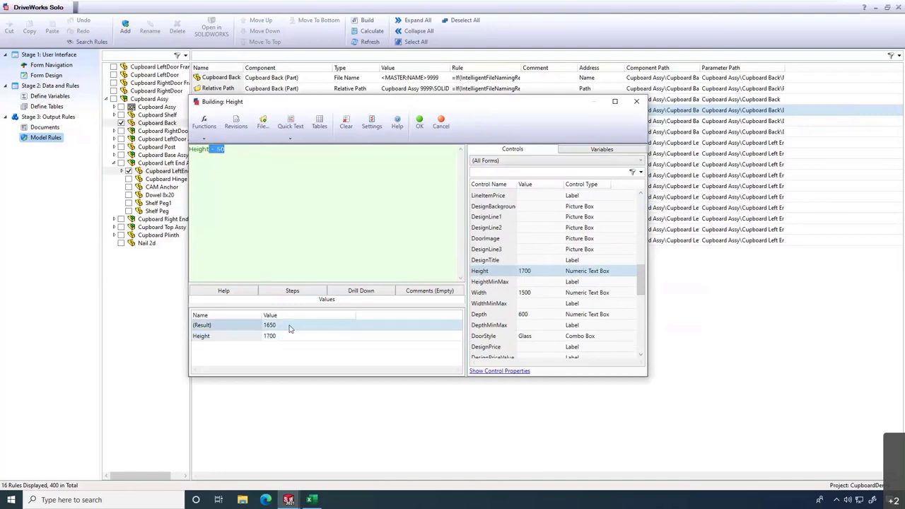
{"action": "left_click", "coordinate": [440, 125]}
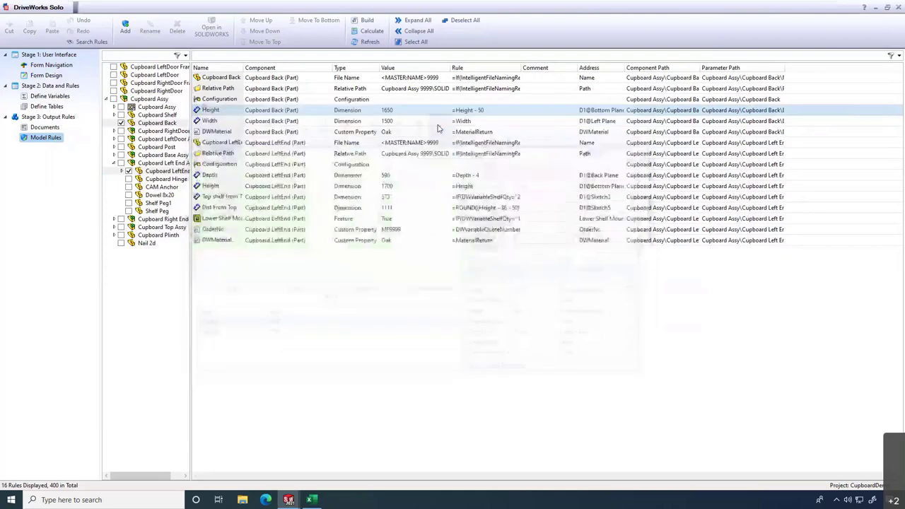
- Inspect Cupboard LeftEnd's Height rule, cancel the rule builder, and widen the Value and Rule columns
{"action": "double_click", "coordinate": [407, 187]}
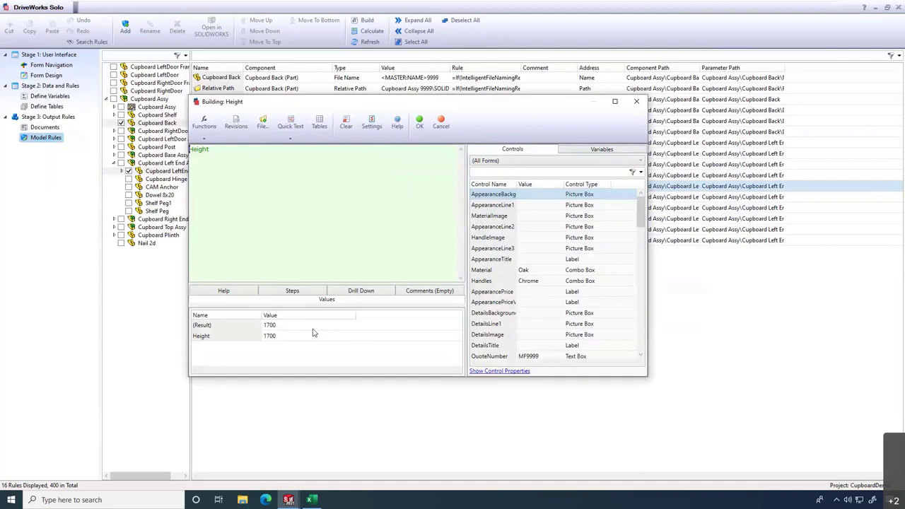
{"action": "left_click", "coordinate": [442, 123]}
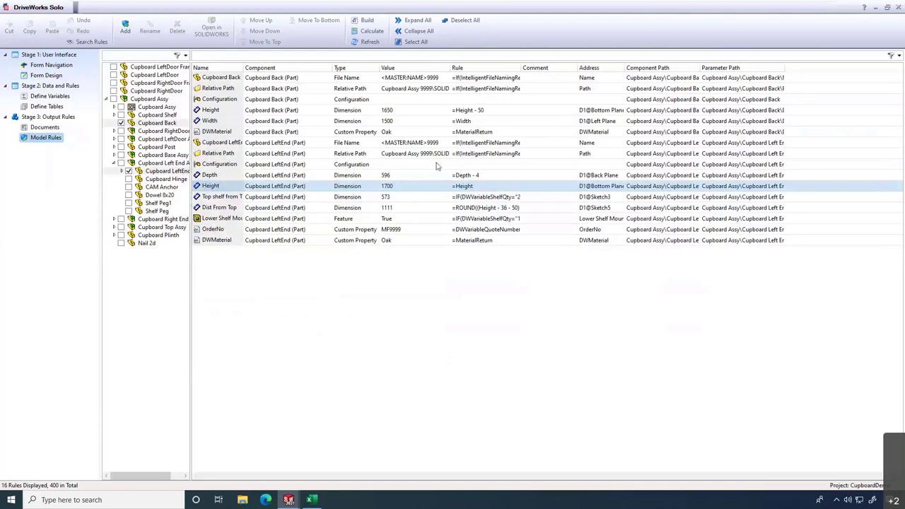
{"action": "left_click_drag", "start_coordinate": [447, 67], "coordinate": [449, 68]}
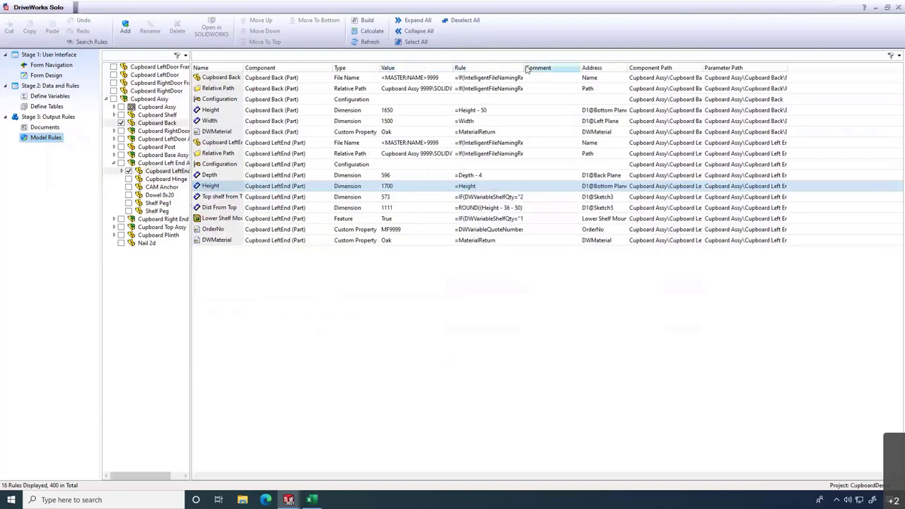
{"action": "left_click_drag", "start_coordinate": [524, 67], "coordinate": [636, 67]}
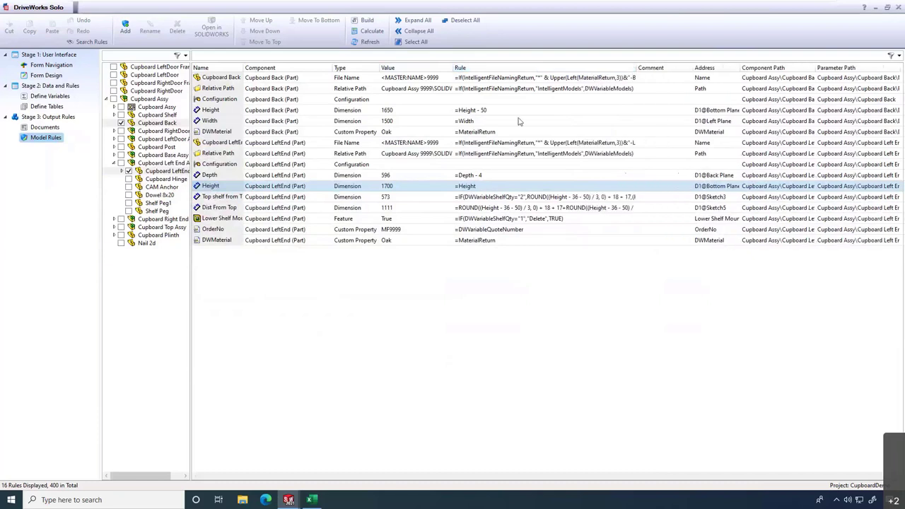
- Examine the shelf-quantity condition and Round formula in Cupboard LeftEnd's Top shelf from Top rule, and cancel the rule builder
{"action": "left_click", "coordinate": [488, 198]}
{"action": "double_click", "coordinate": [488, 198]}
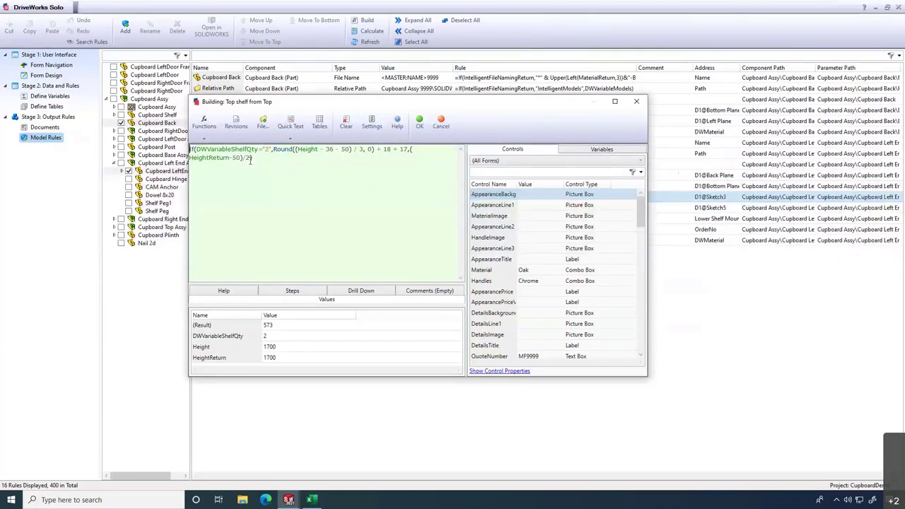
{"action": "left_click_drag", "start_coordinate": [196, 149], "coordinate": [273, 147]}
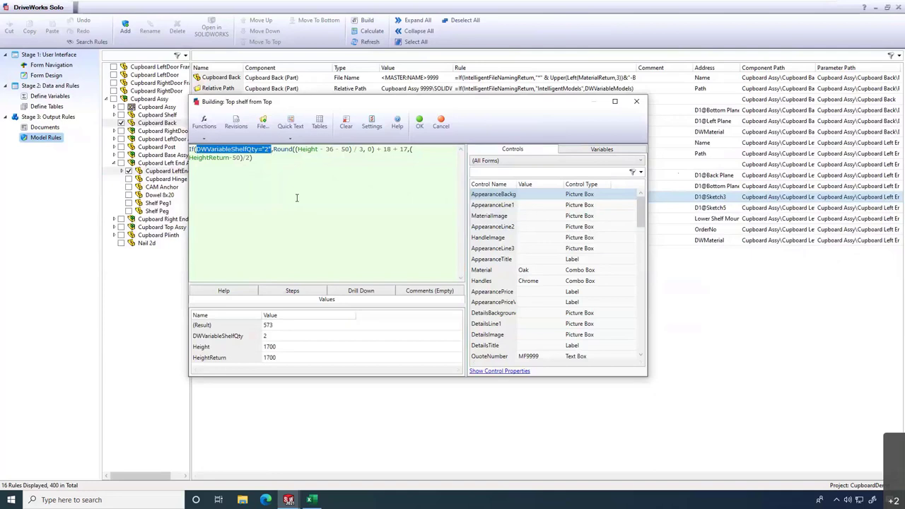
{"action": "double_click", "coordinate": [283, 152]}
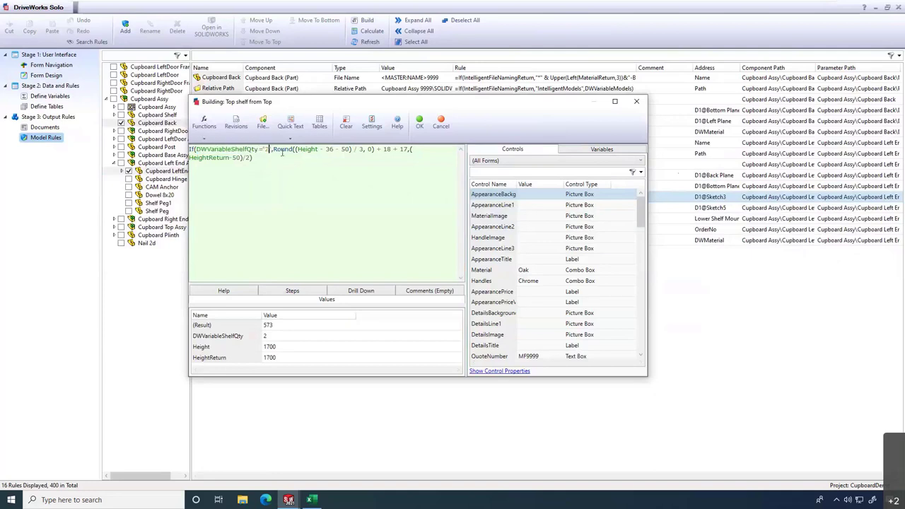
{"action": "left_click", "coordinate": [286, 159]}
{"action": "left_click_drag", "start_coordinate": [273, 150], "coordinate": [354, 149]}
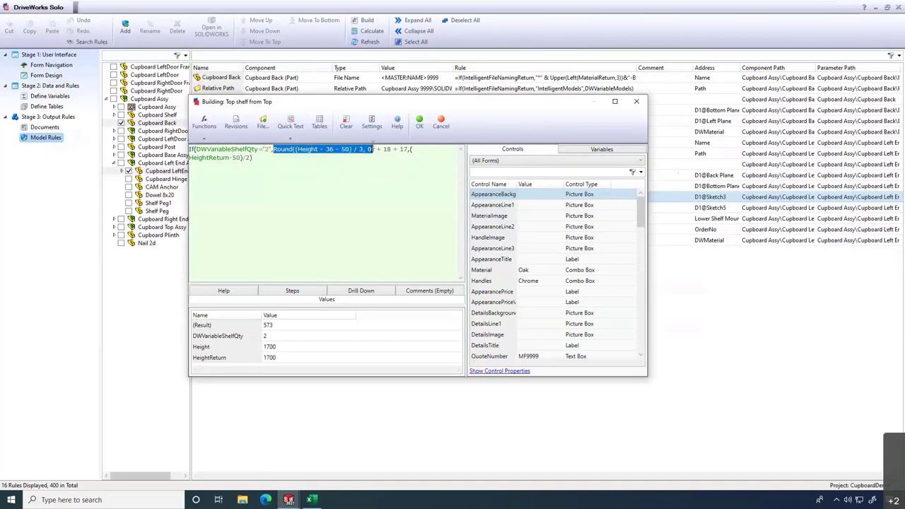
{"action": "left_click", "coordinate": [371, 164]}
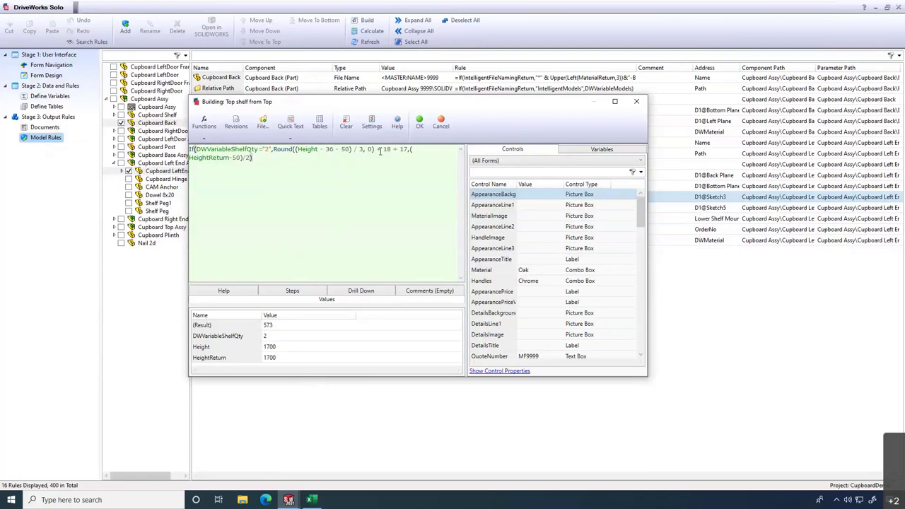
{"action": "left_click", "coordinate": [442, 127]}
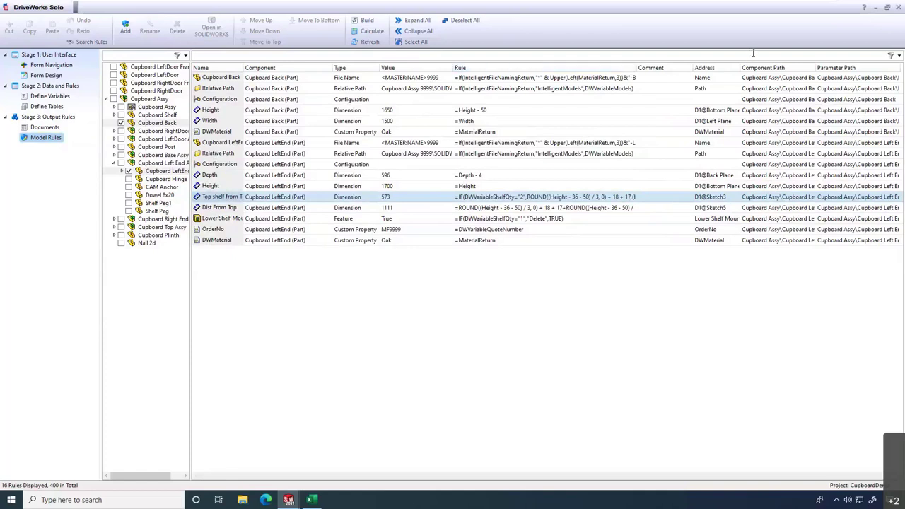
- Close the project administration window to return to SOLIDWORKS, save the DriveWorks project, and run it
{"action": "left_click", "coordinate": [898, 9]}
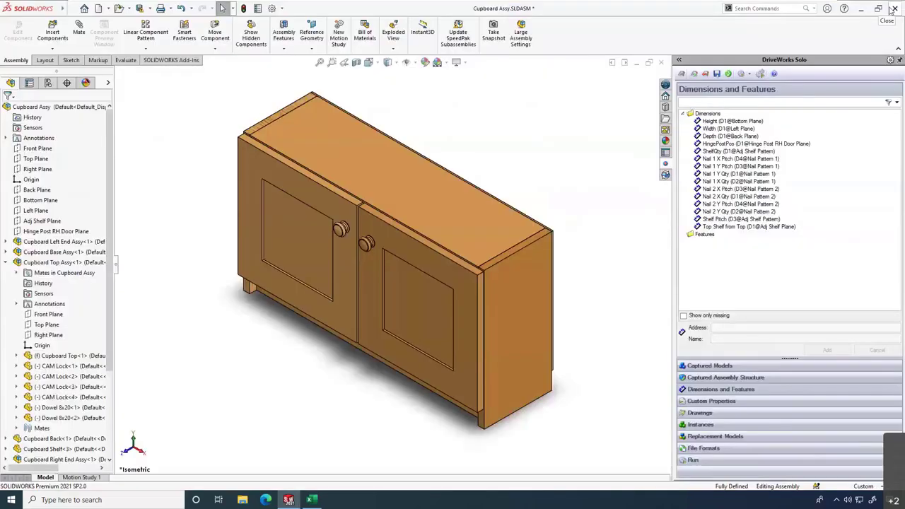
{"action": "left_click", "coordinate": [718, 74]}
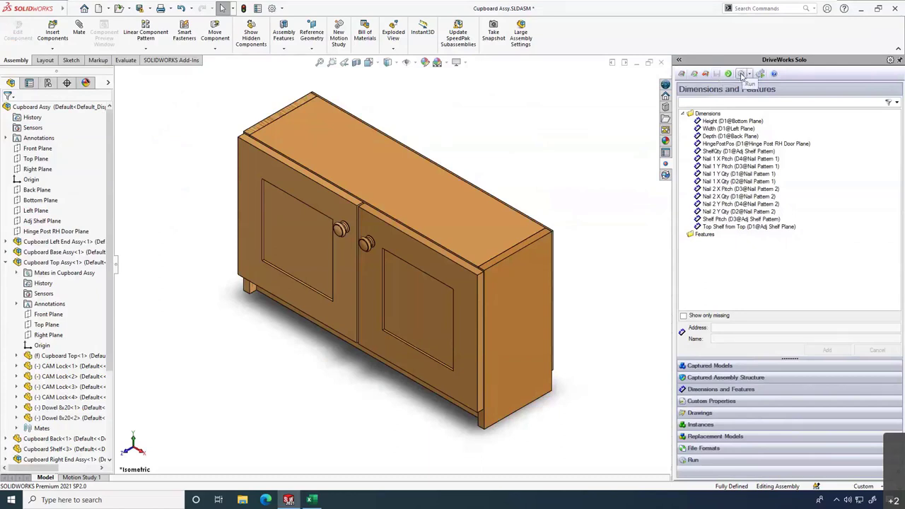
{"action": "left_click", "coordinate": [742, 75]}
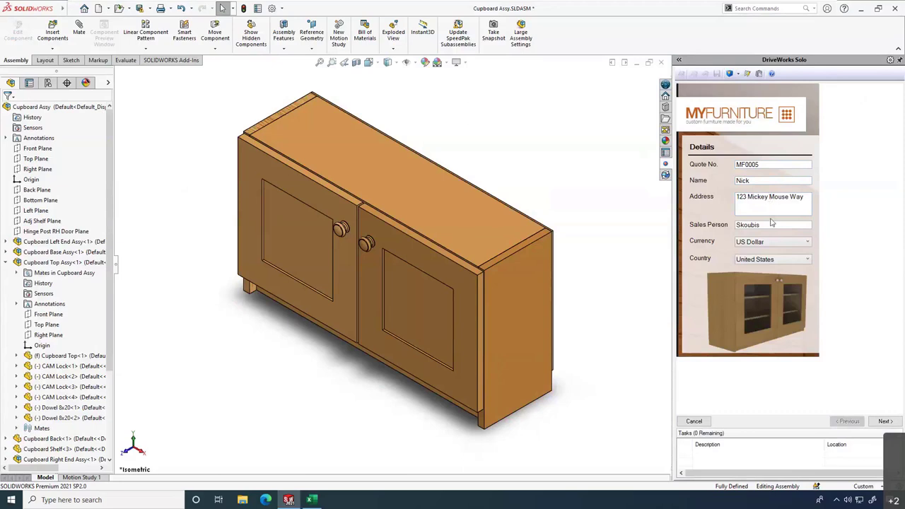
- On the Details form, choose Great Britain as the Country and Sterling as the Currency
{"action": "left_click", "coordinate": [778, 261]}
{"action": "left_click", "coordinate": [764, 308]}
{"action": "left_click", "coordinate": [768, 242]}
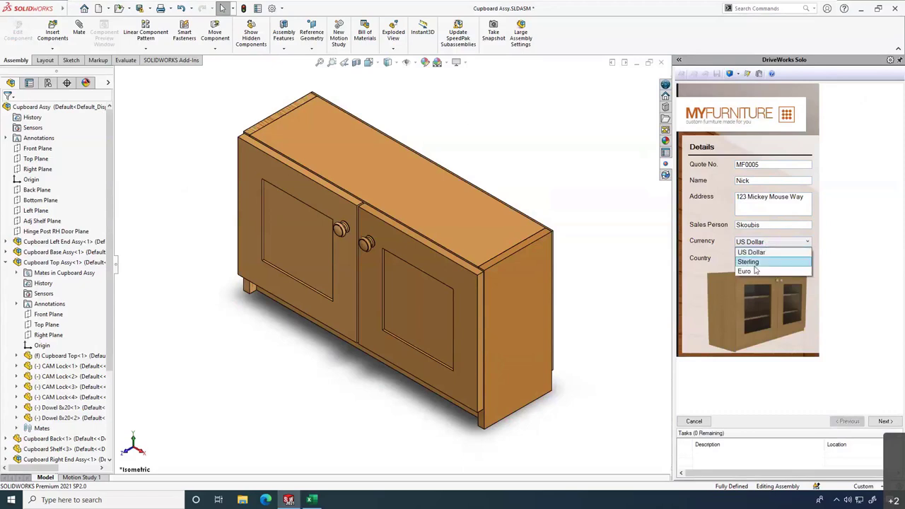
{"action": "left_click", "coordinate": [758, 261]}
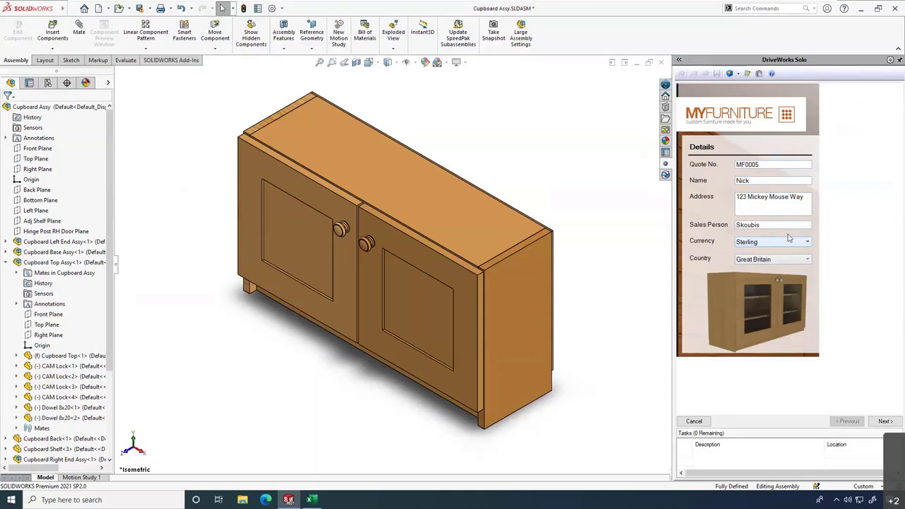
- Advance to the Design form and set the cupboard's Height to 1832, Width to 786 and Depth to 555 mm
{"action": "left_click", "coordinate": [885, 422]}
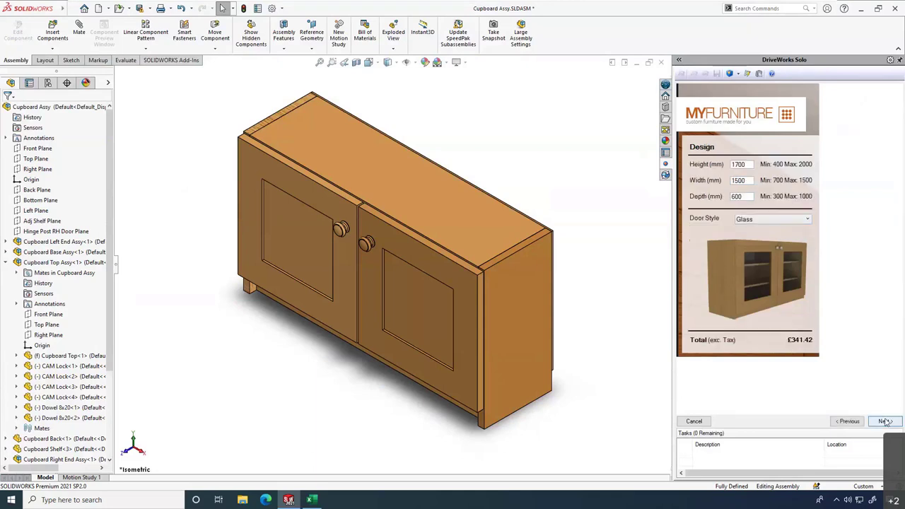
{"action": "double_click", "coordinate": [739, 164]}
{"action": "type", "text": "1832"}
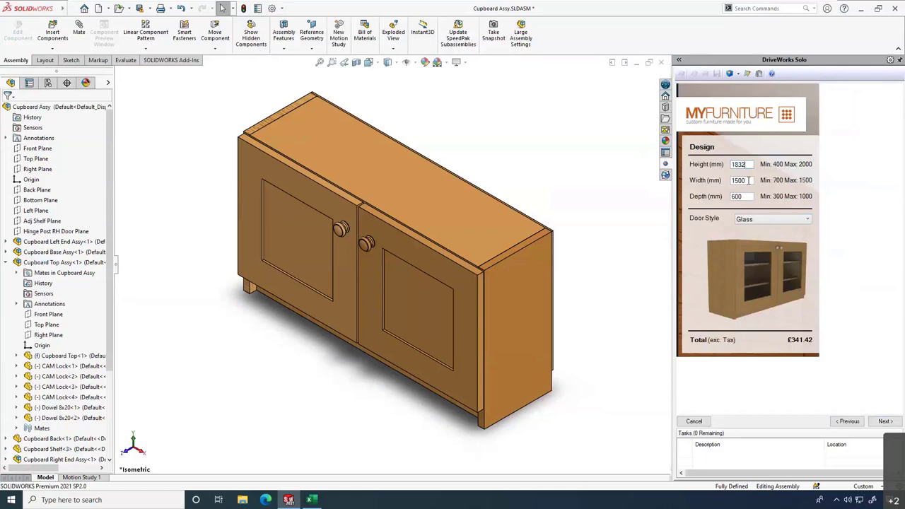
{"action": "key", "text": "Tab"}
{"action": "type", "text": "786"}
{"action": "key", "text": "Tab"}
{"action": "type", "text": "555"}
{"action": "key", "text": "Tab"}
- Generate a preview of the cupboard assembly from the entered specification and inspect the model
{"action": "left_click", "coordinate": [730, 74]}
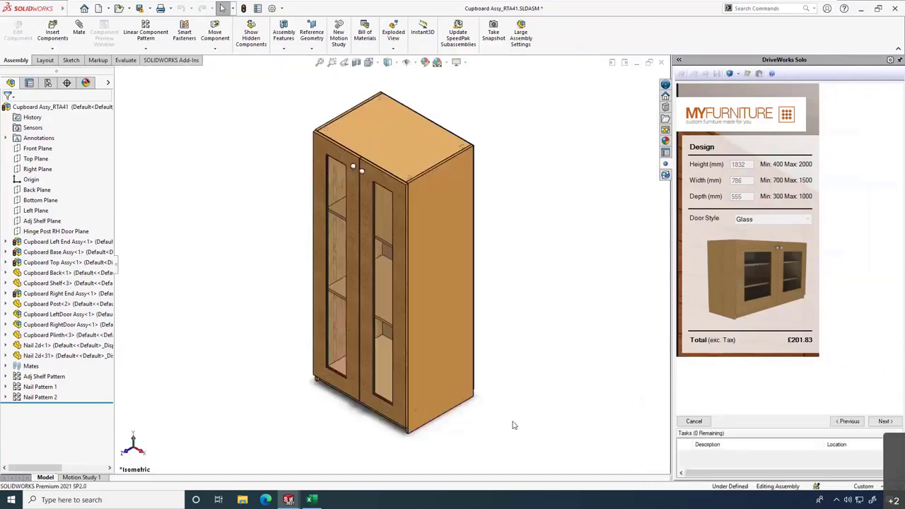
{"action": "middle_click_drag", "start_coordinate": [487, 355], "coordinate": [476, 338]}
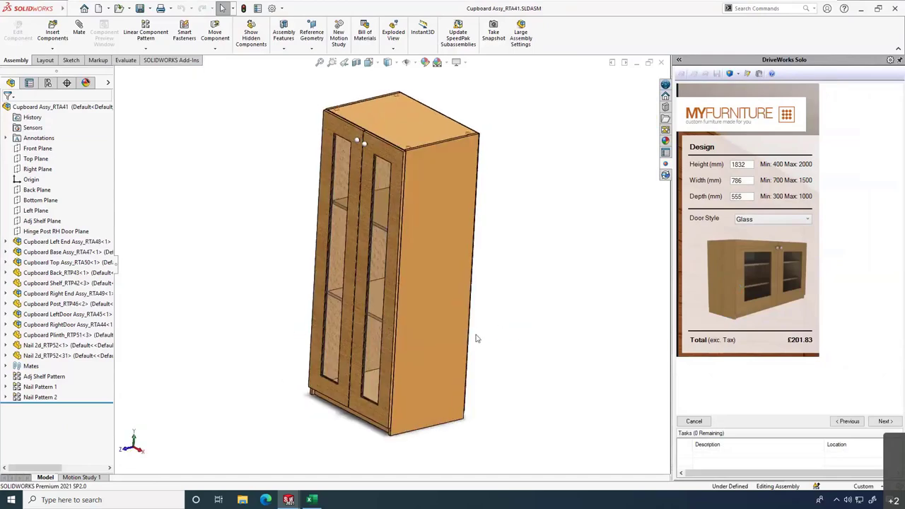
{"action": "key", "text": "ctrl+7"}
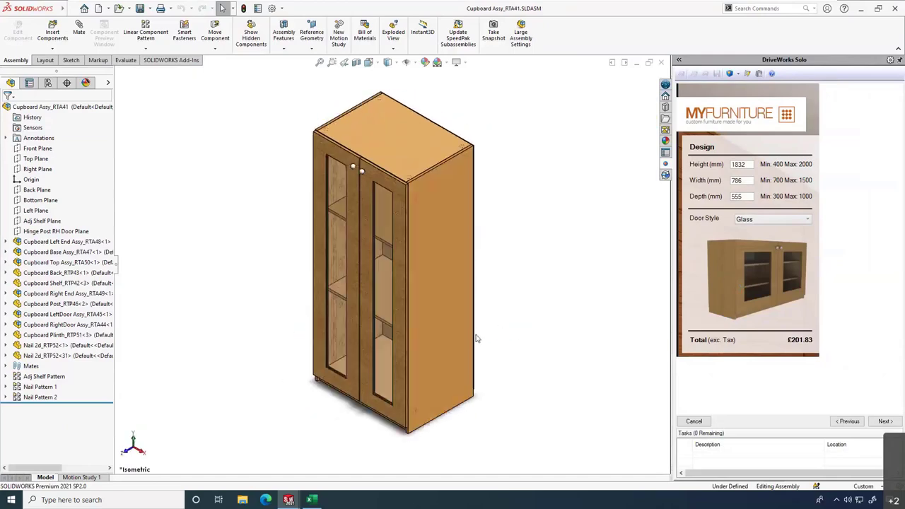